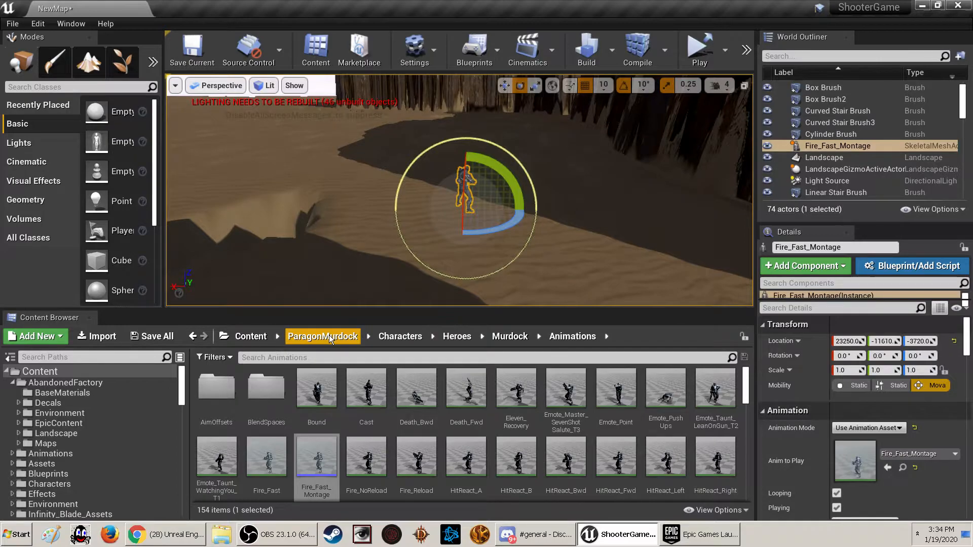
- Open the Animations folder of the Murdock hero within ParagonMurdock's Characters folder
left_click(400, 337)
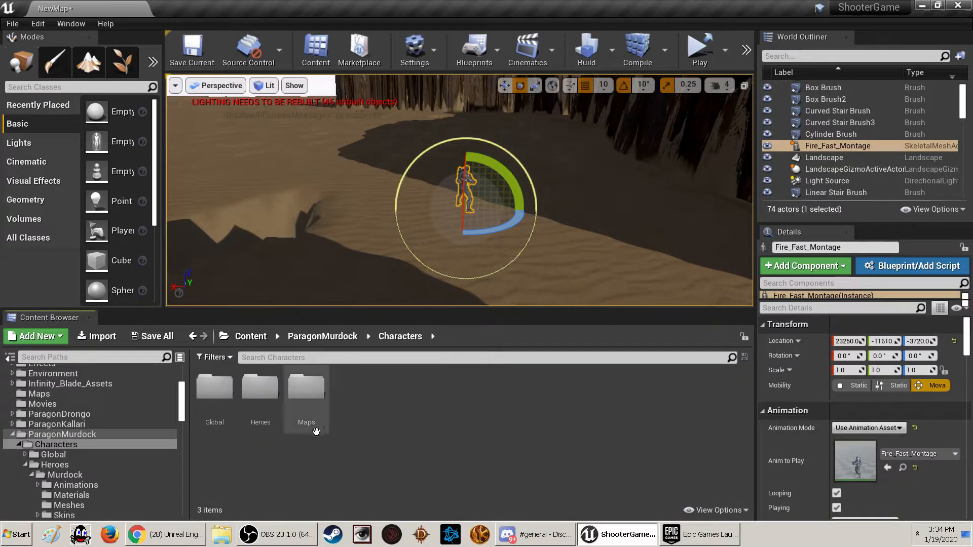
double_click(269, 399)
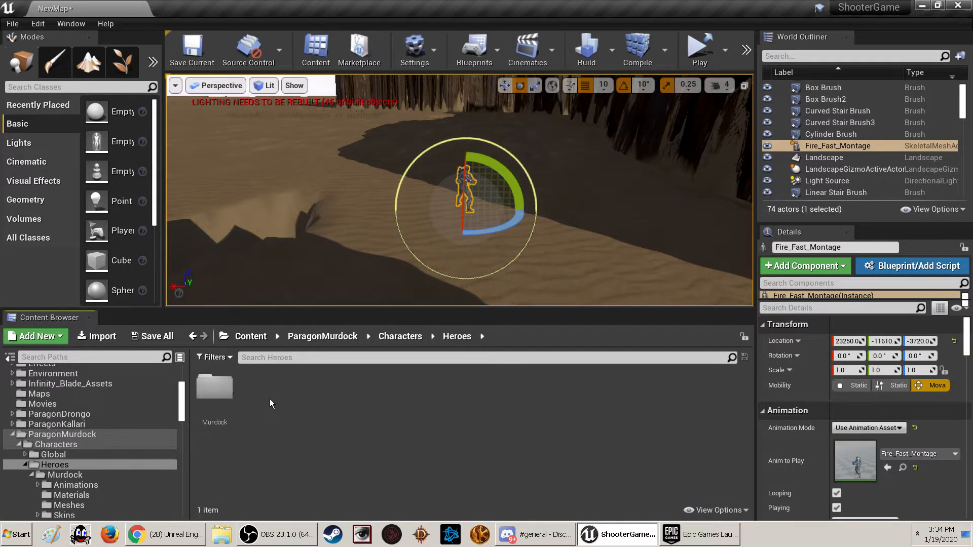
double_click(216, 388)
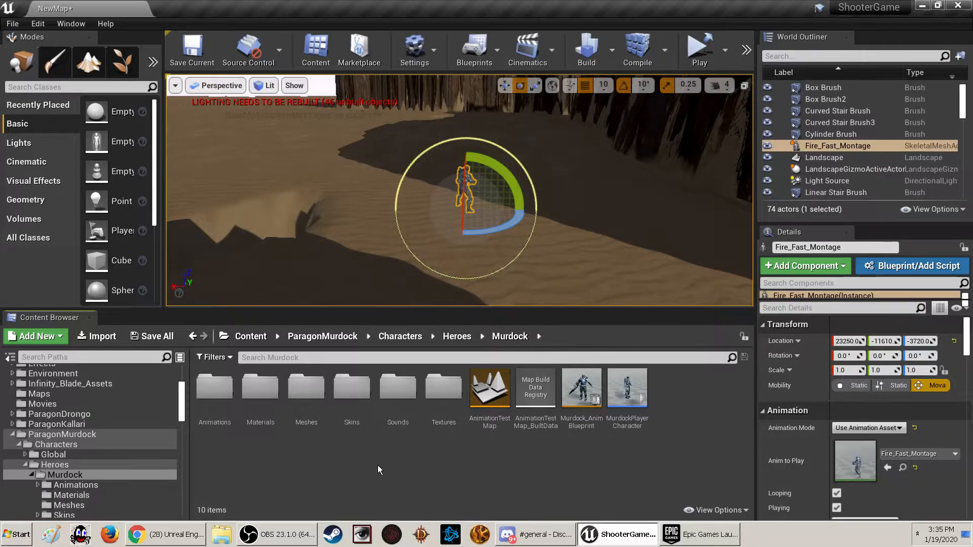
double_click(214, 390)
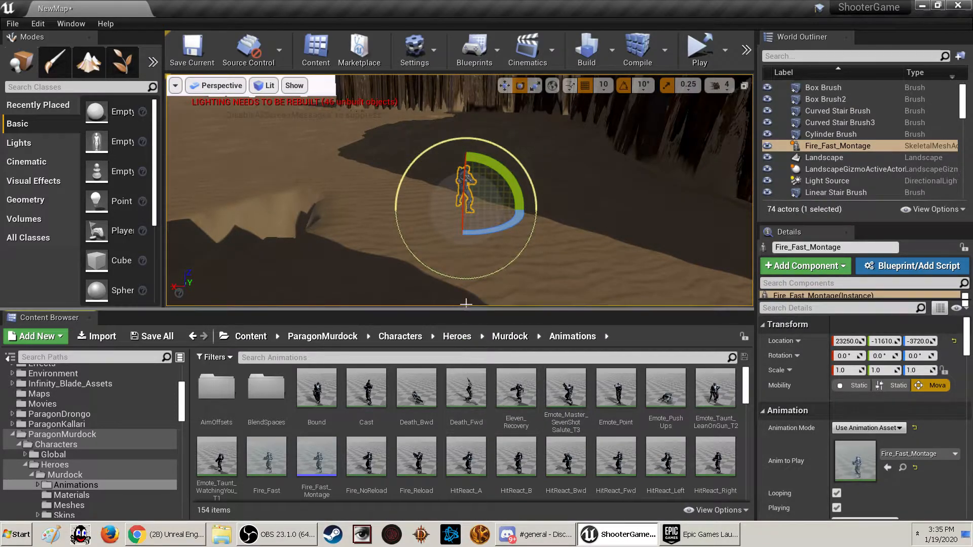
- Enlarge the Content Browser upward and look through Murdock's animation assets
left_click_drag(465, 309, 472, 209)
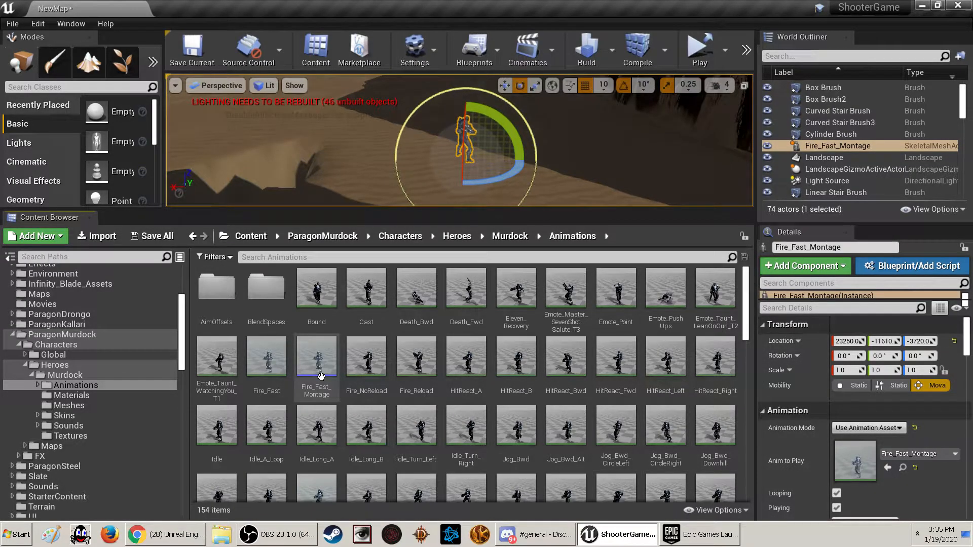
left_click_drag(746, 335, 748, 402)
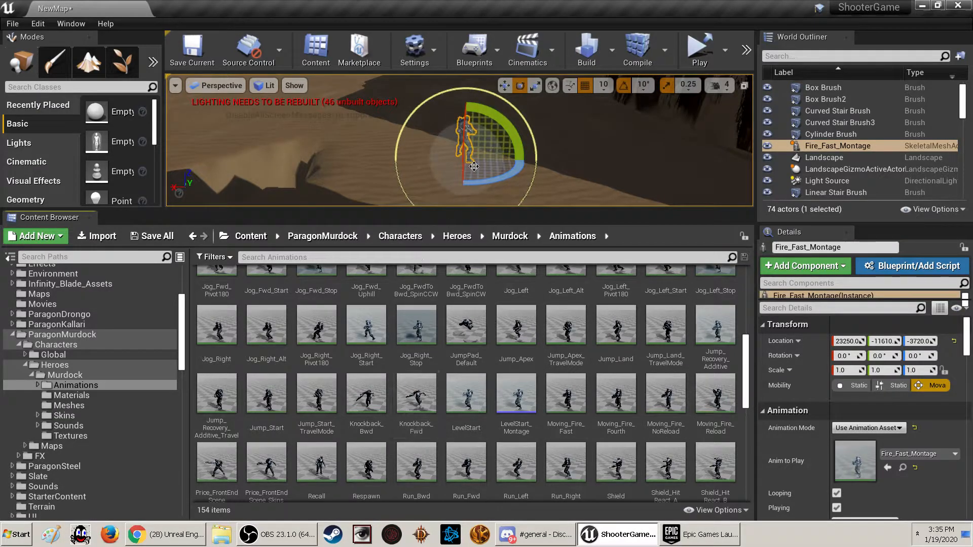
left_click_drag(745, 387, 745, 321)
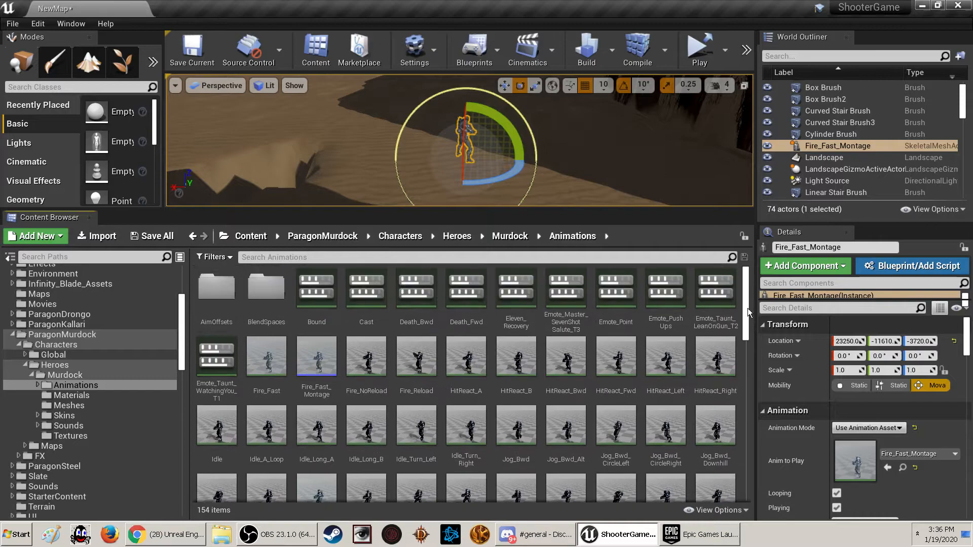
- Open the Mesh folder of Murdock's A_Executioner skin and enlarge the asset thumbnails to show the model clearly
left_click(507, 237)
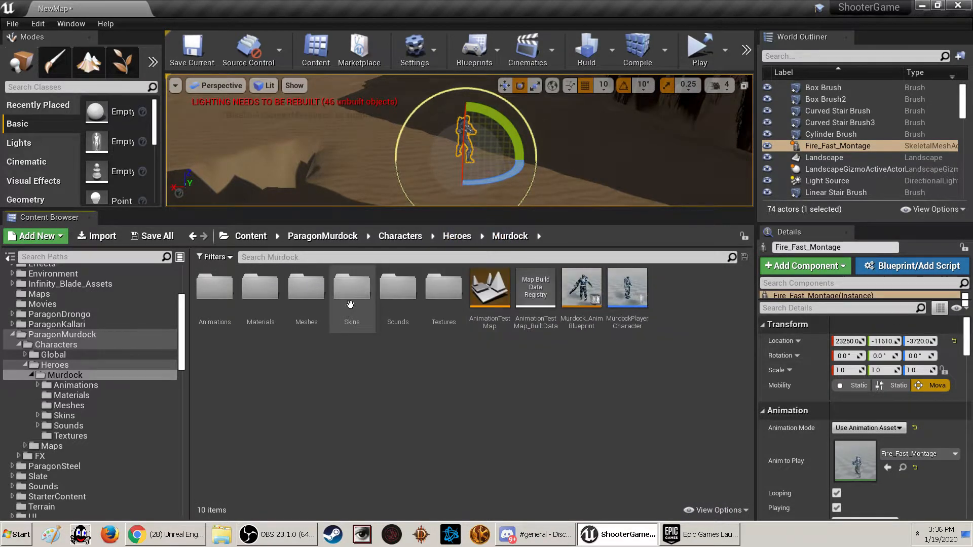
double_click(350, 303)
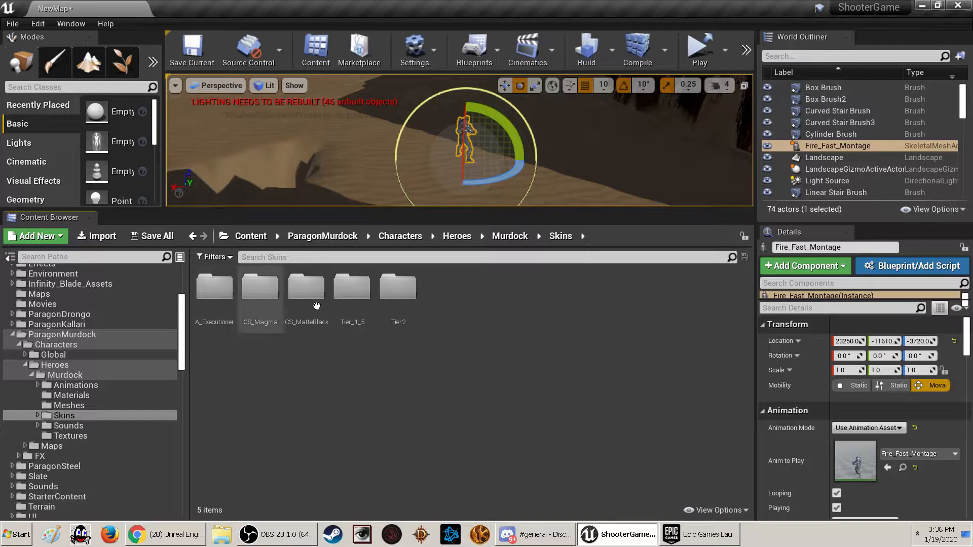
double_click(217, 304)
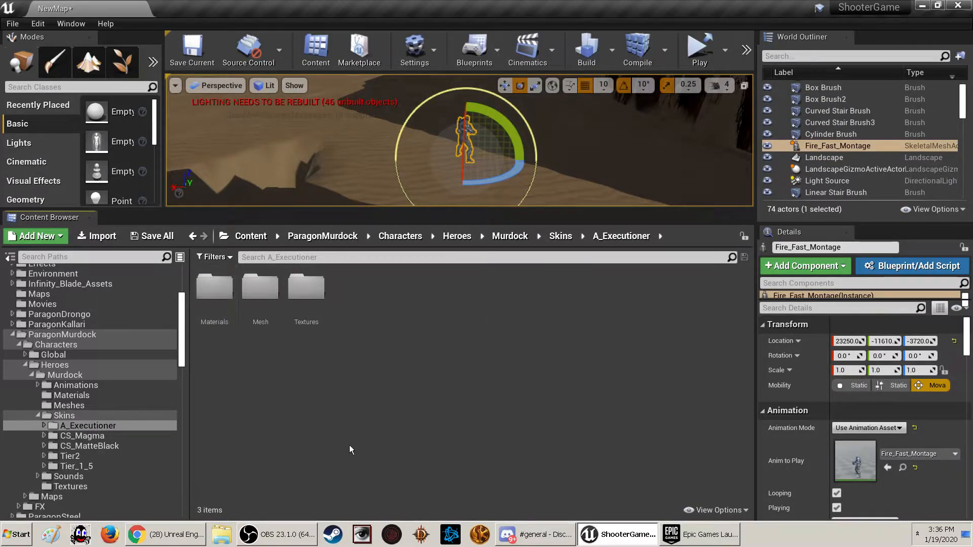
left_click(261, 296)
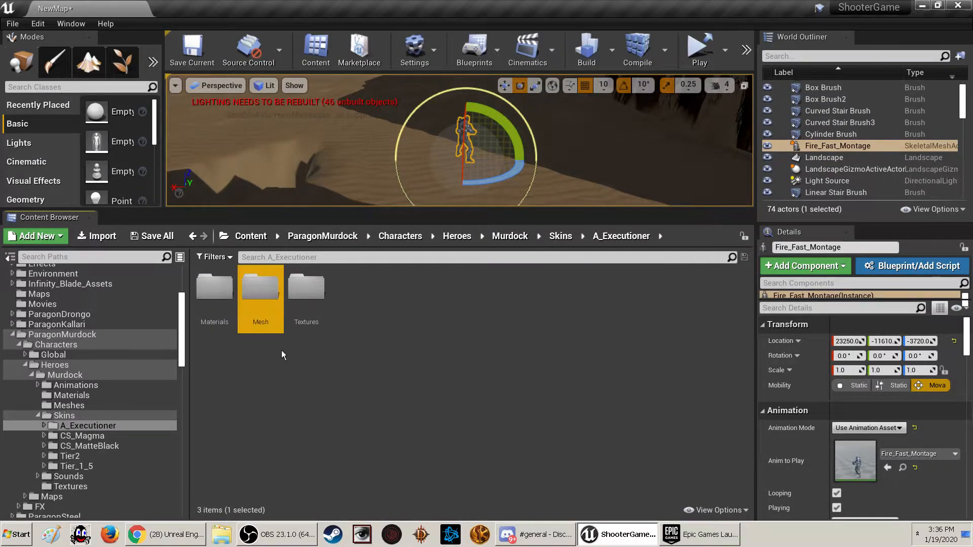
double_click(258, 297)
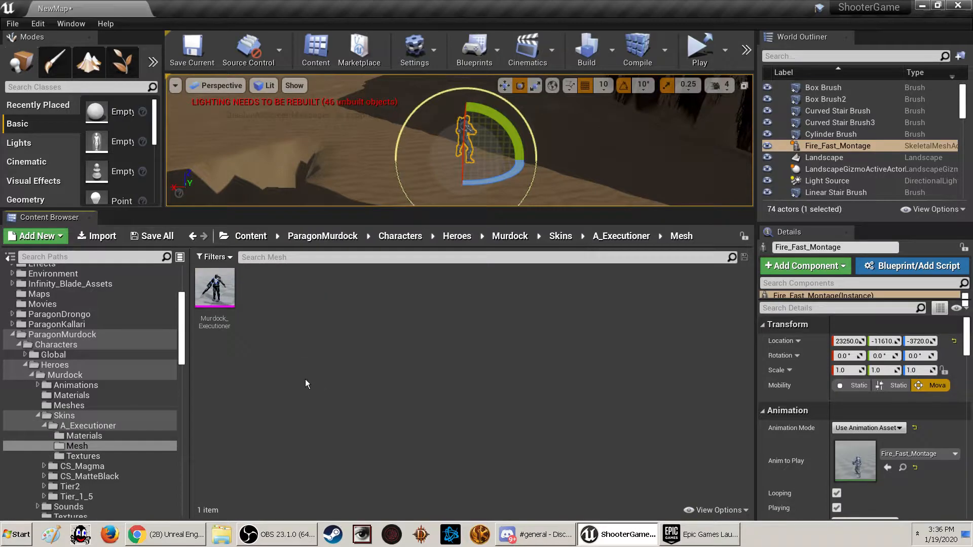
left_click(714, 511)
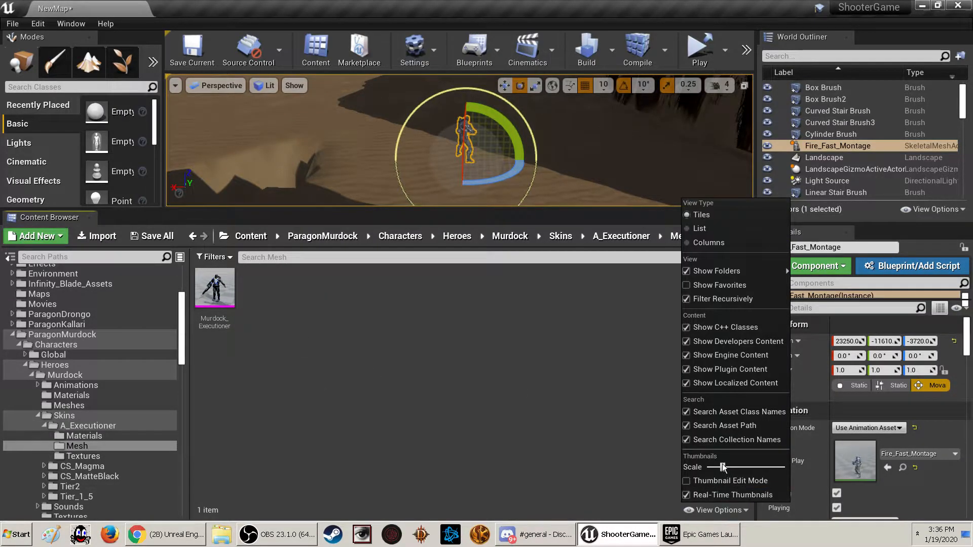
left_click_drag(723, 466, 775, 467)
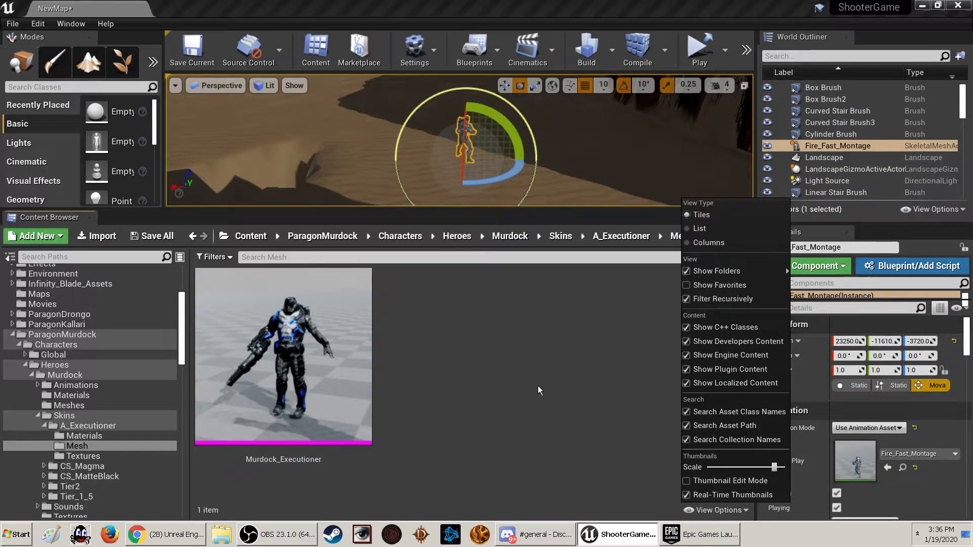
- View the Murdock_Magma model in the CS_Magma skin's Mesh folder
left_click(560, 237)
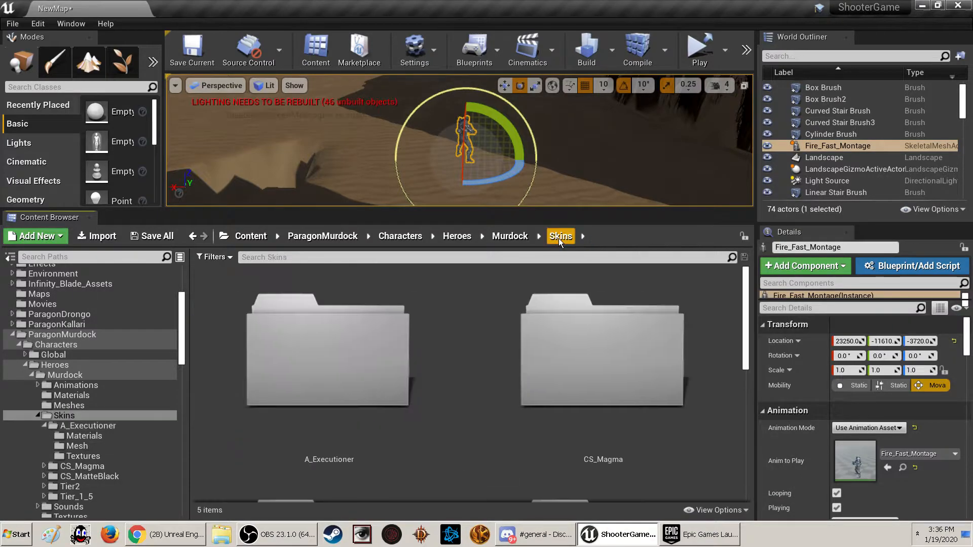
double_click(577, 380)
double_click(444, 398)
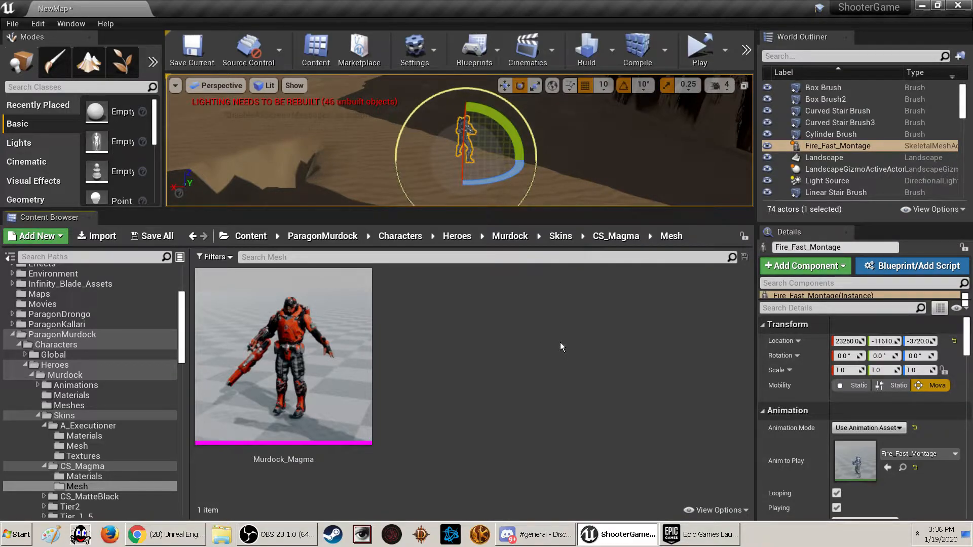
- View the Murdock_SF model in the CS_MatteBlack skin's Mesh folder
left_click(561, 237)
scroll(749, 387, "up", 3, "ctrl")
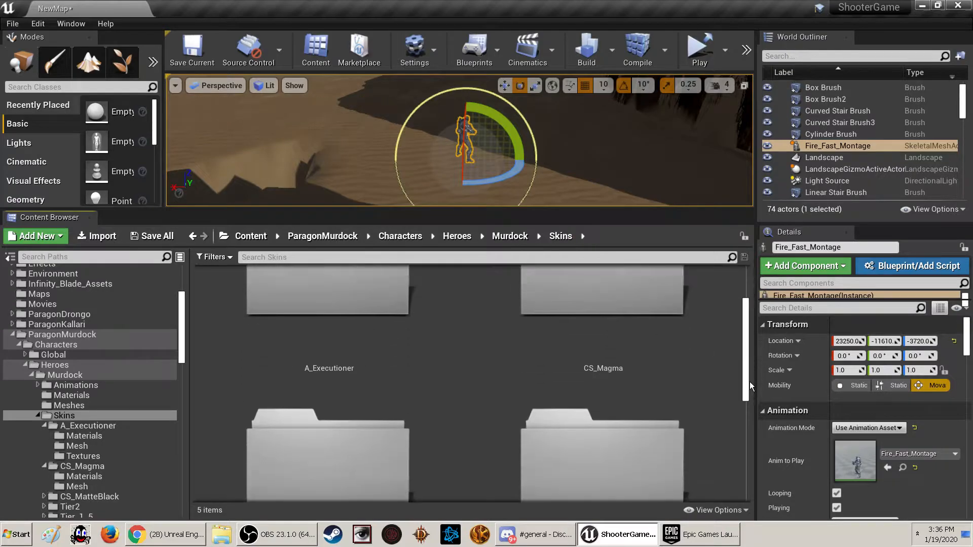
scroll(749, 386, "down", 3)
double_click(348, 352)
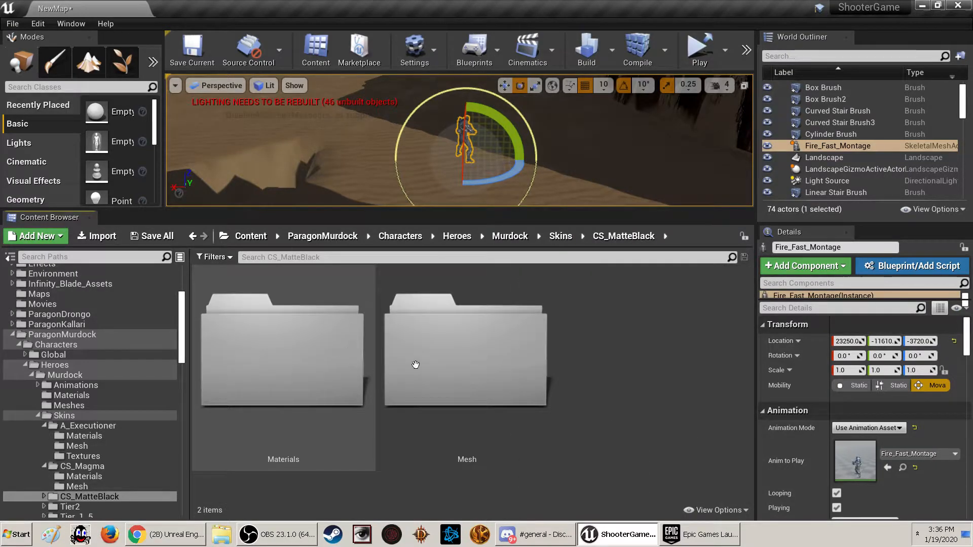
double_click(461, 372)
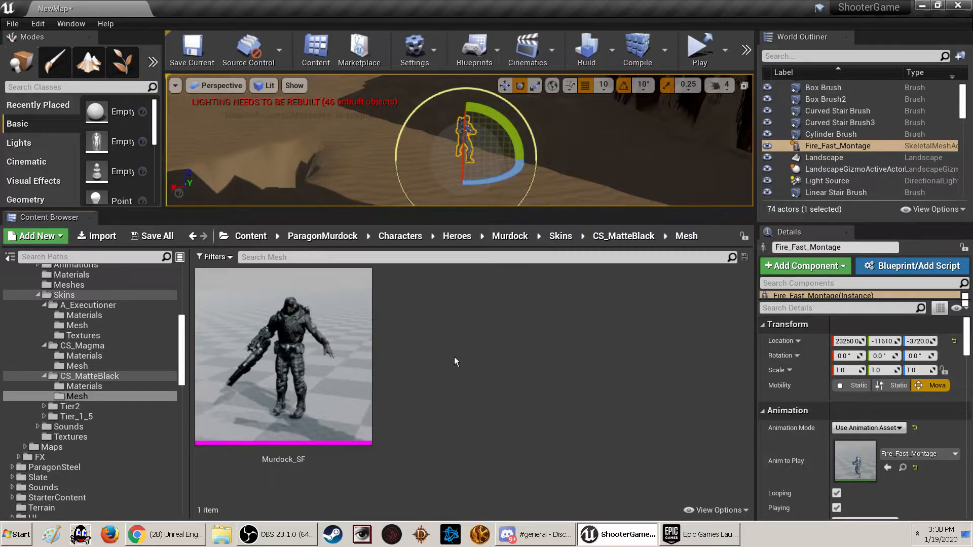
- View the Shogun models in the Meshes folder under the Tier_1_5 skins
left_click(560, 237)
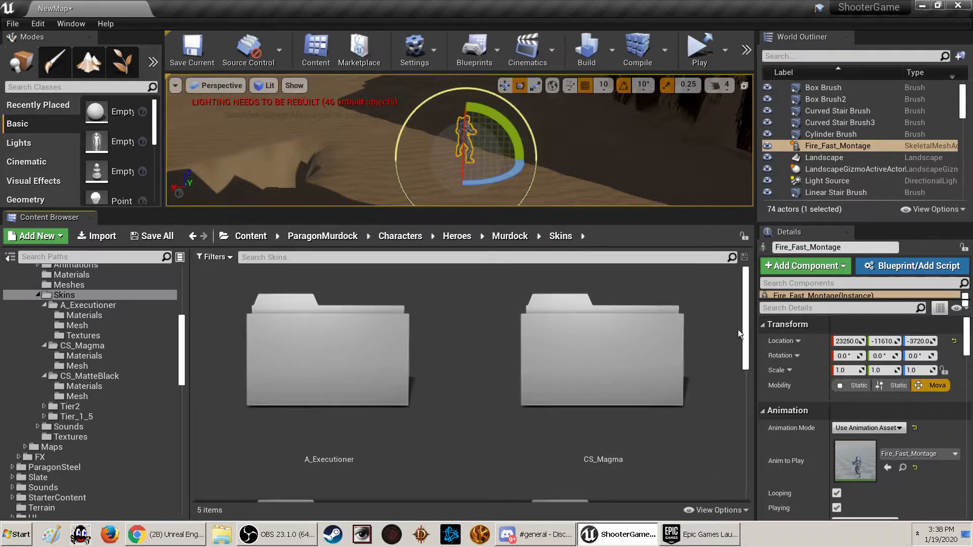
left_click_drag(746, 345, 750, 413)
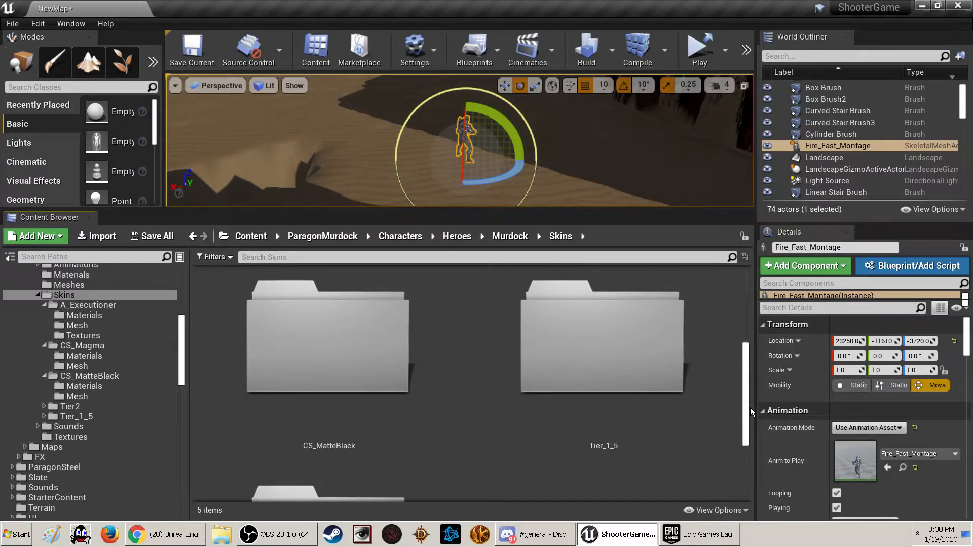
double_click(592, 359)
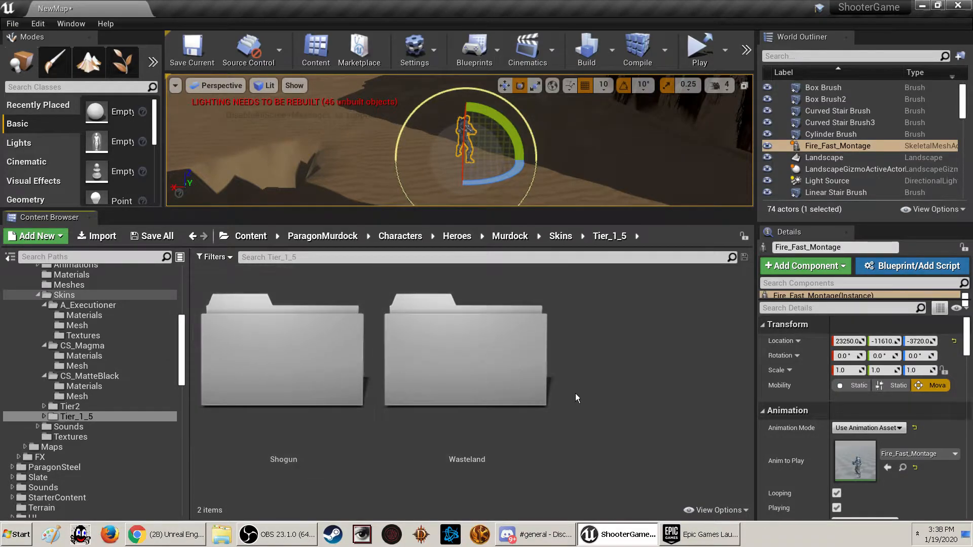
double_click(297, 377)
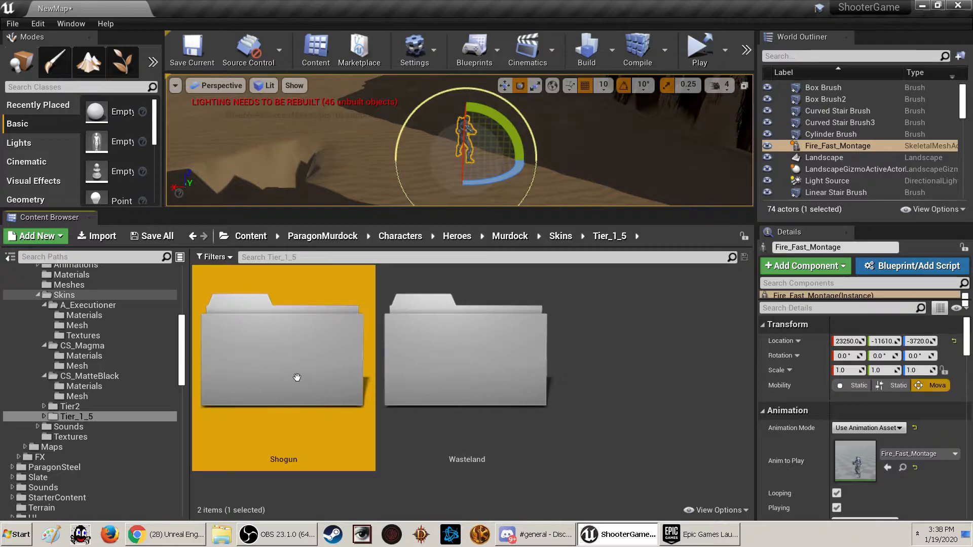
double_click(466, 374)
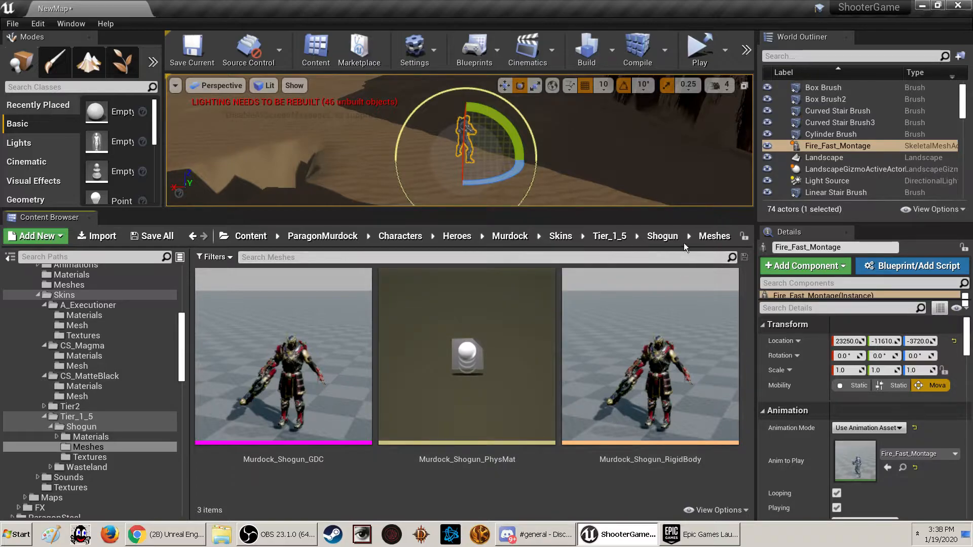
- View the Murdock_Wasteland_GDC model in the Wasteland skin's Mesh folder under Tier_1_5
left_click(610, 237)
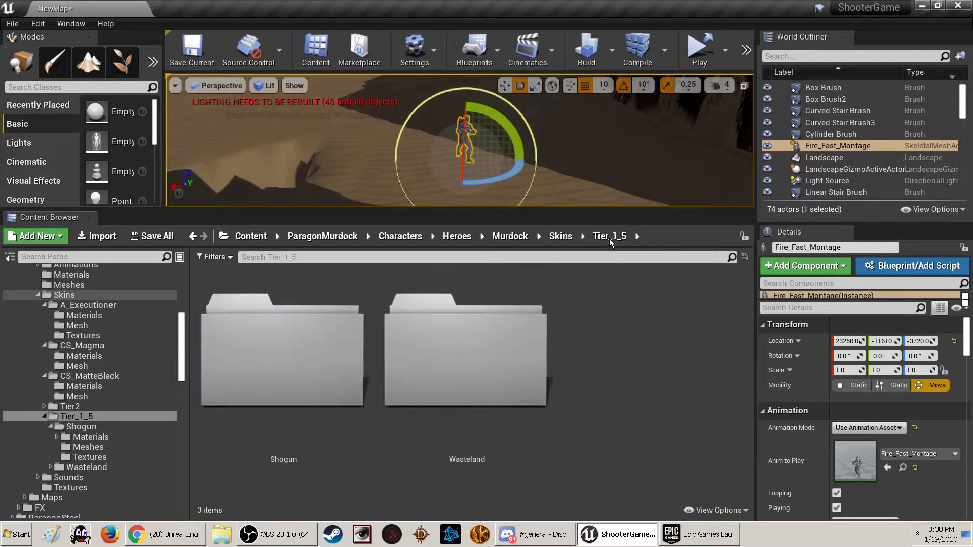
double_click(478, 375)
left_click(480, 376)
double_click(480, 376)
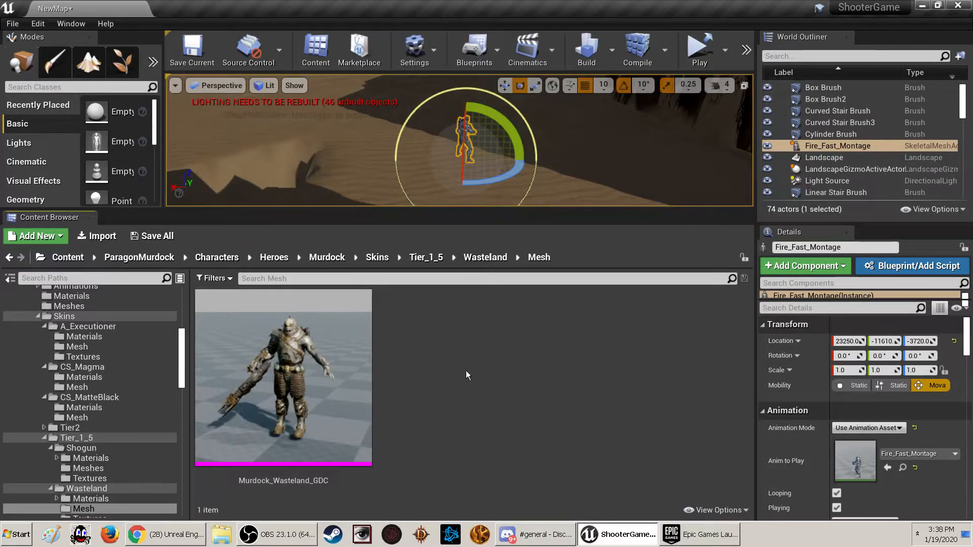
- View the Murdock_Corrupt model in the Corrupt skin's Meshes folder under Tier2
left_click(424, 259)
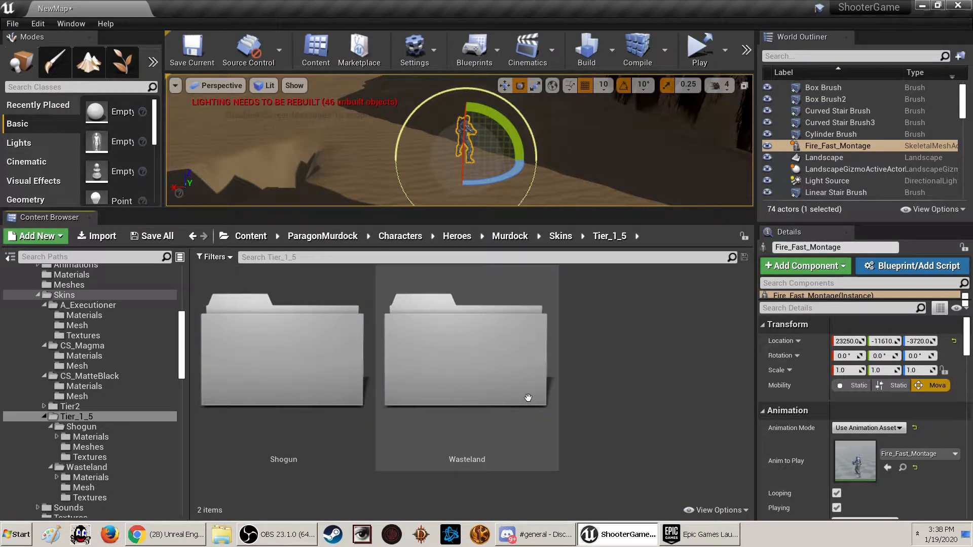
left_click(559, 236)
scroll(677, 333, "down", 3)
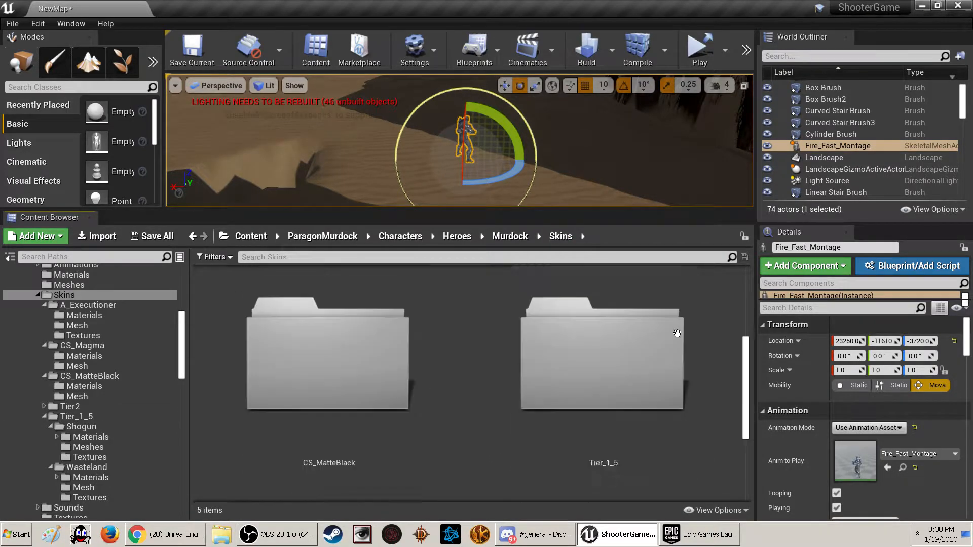
scroll(677, 332, "down", 3)
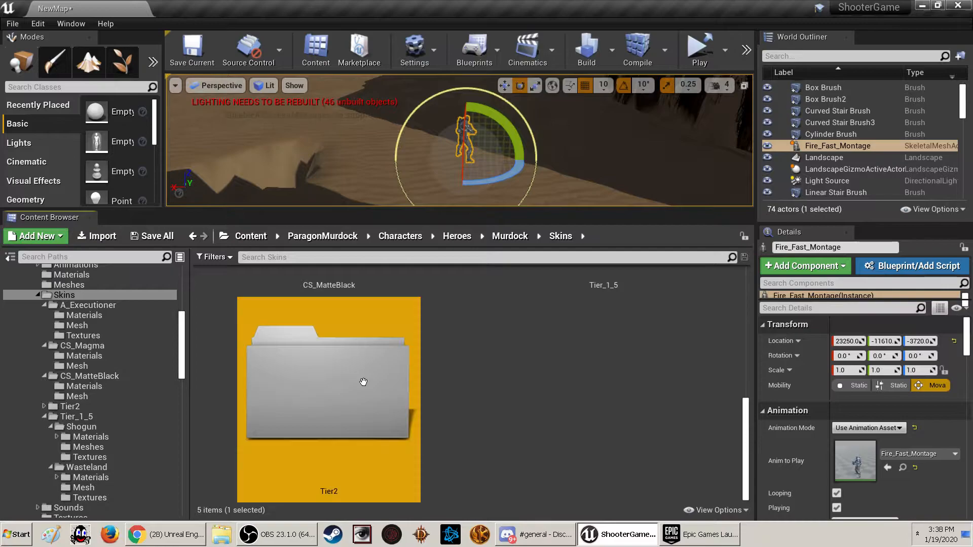
double_click(402, 327)
double_click(304, 368)
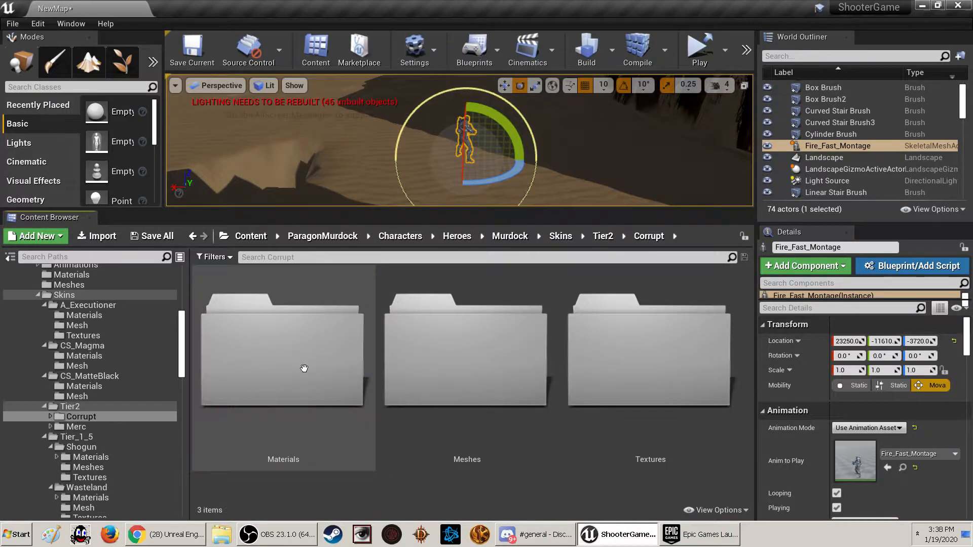
double_click(475, 384)
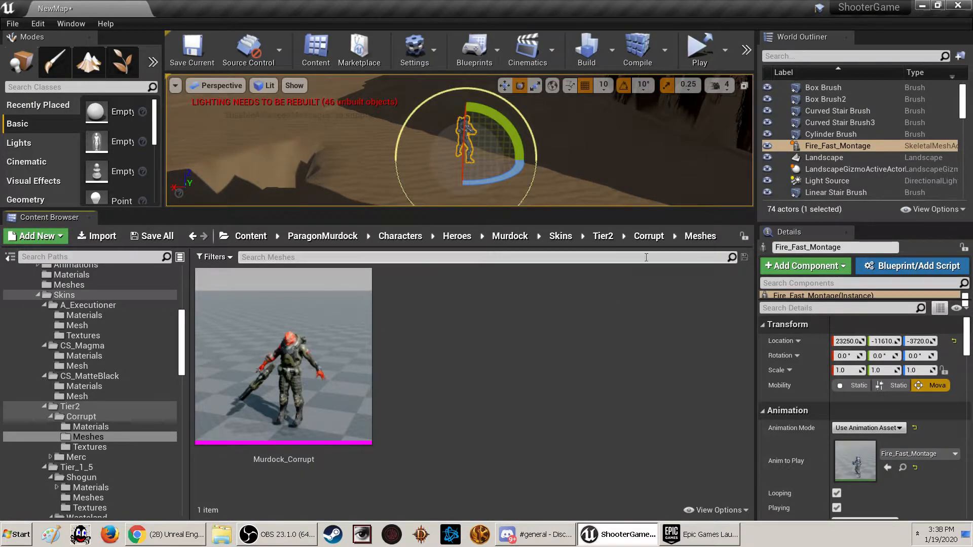
- View the Murdock_Merc model in the Merc skin's Meshes folder under Tier2
left_click(609, 237)
left_click(482, 390)
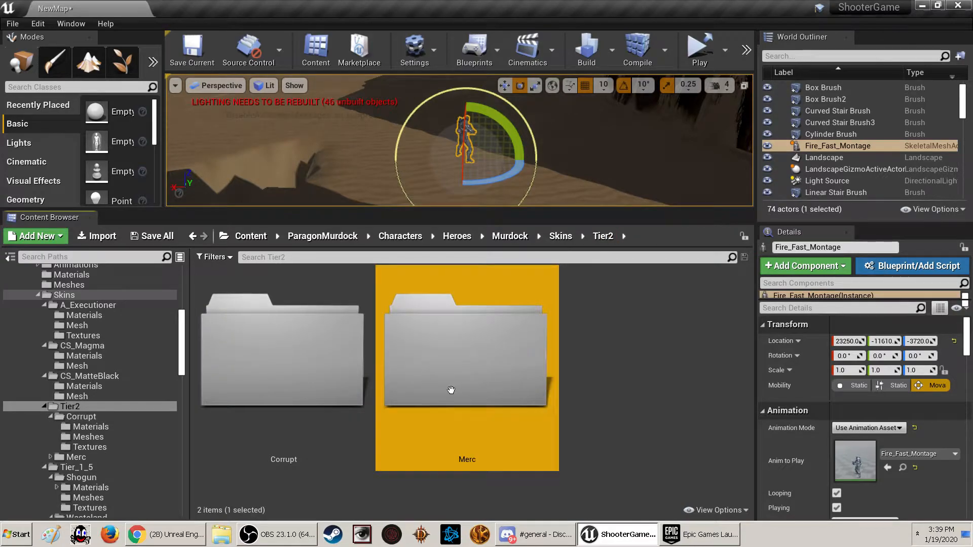
double_click(451, 390)
double_click(484, 382)
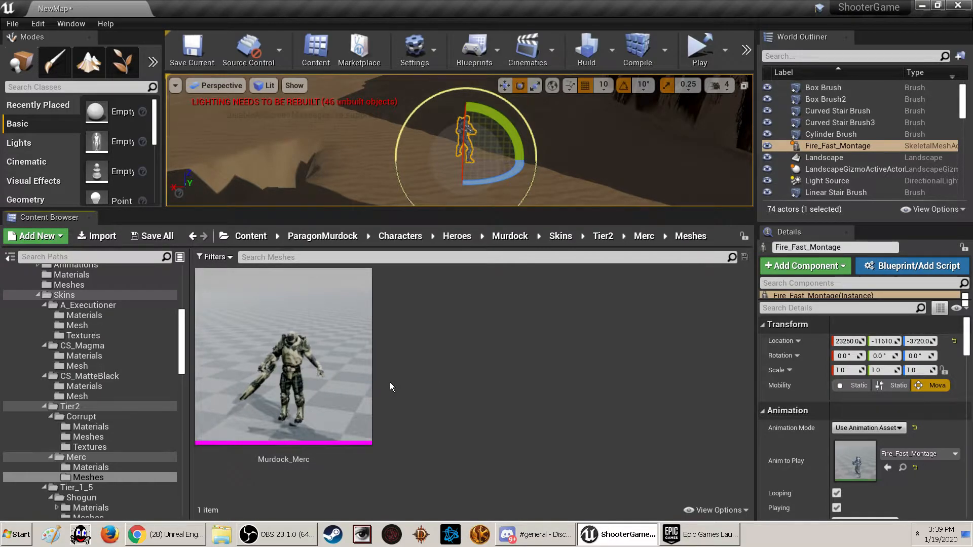
- Check the Content Browser's thumbnail view options and return to the top-level Content folder
left_click(718, 507)
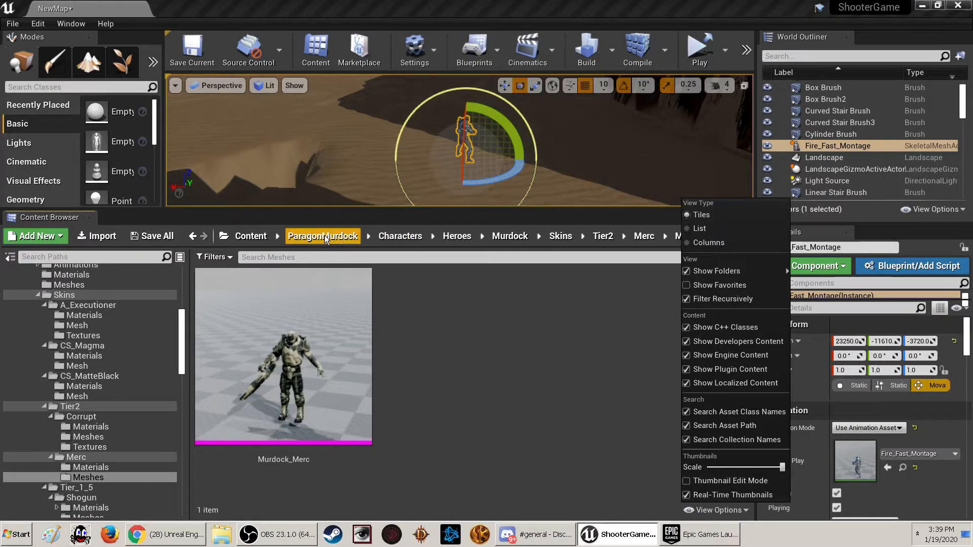
left_click(251, 236)
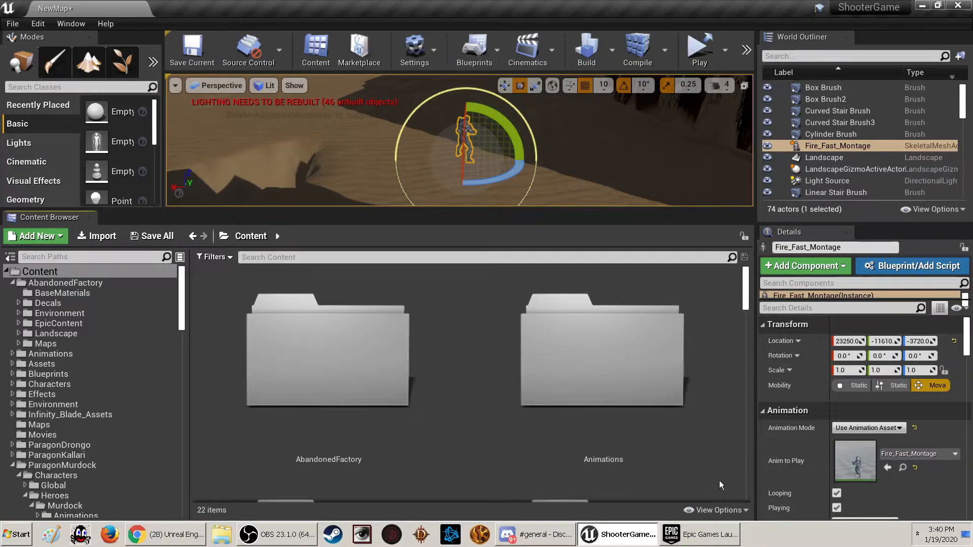
- Shrink the Content Browser thumbnails and open the Drongo folder under ParagonDrongo, Characters, Heroes
left_click(719, 511)
left_click_drag(783, 466, 714, 467)
left_click(542, 447)
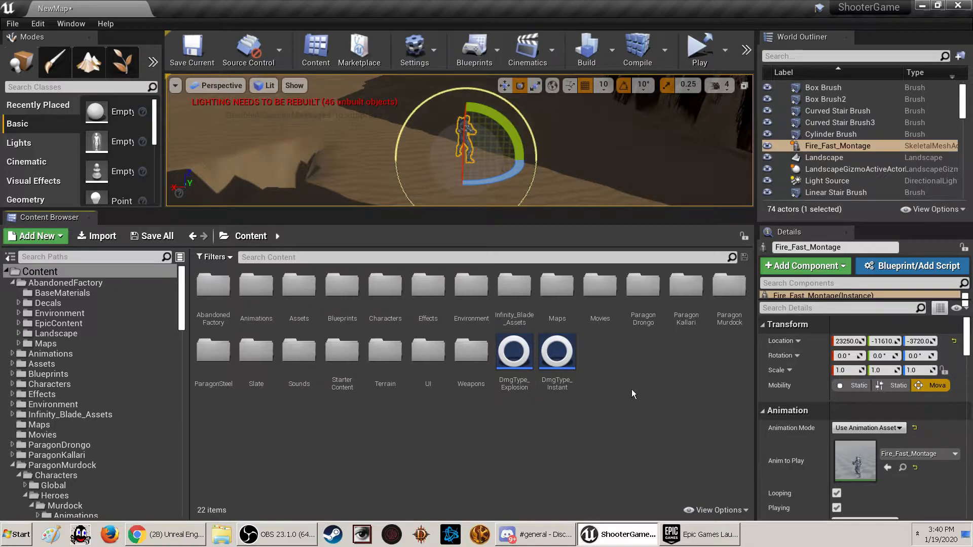
double_click(642, 299)
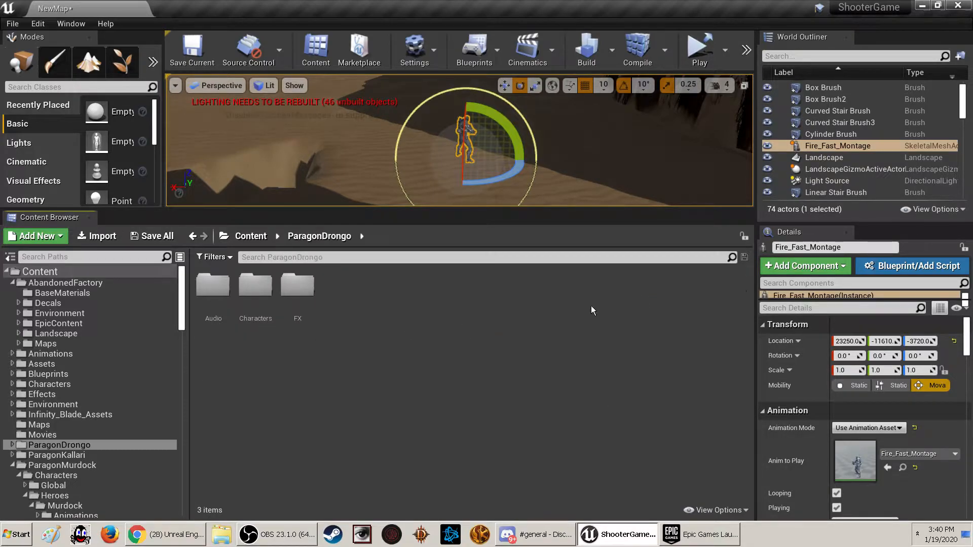
double_click(256, 293)
double_click(255, 296)
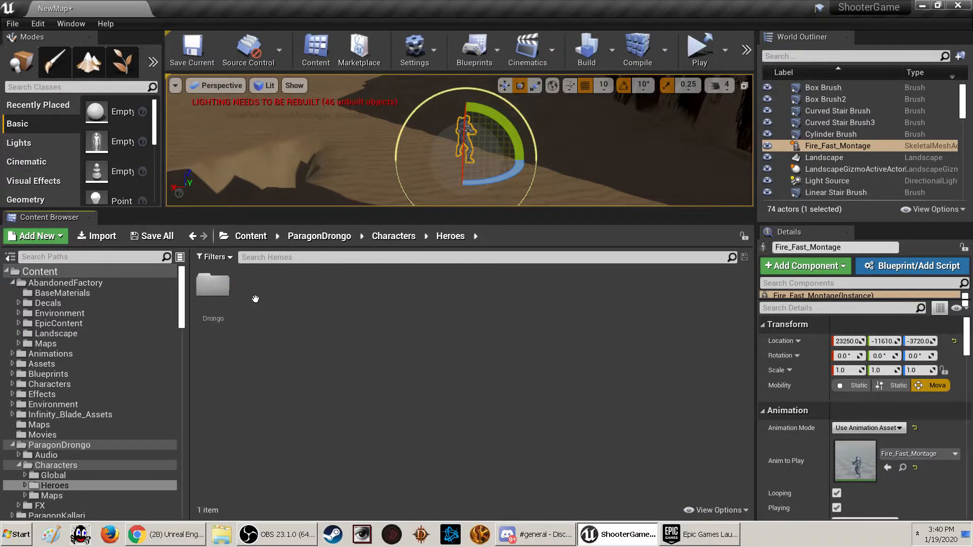
double_click(229, 307)
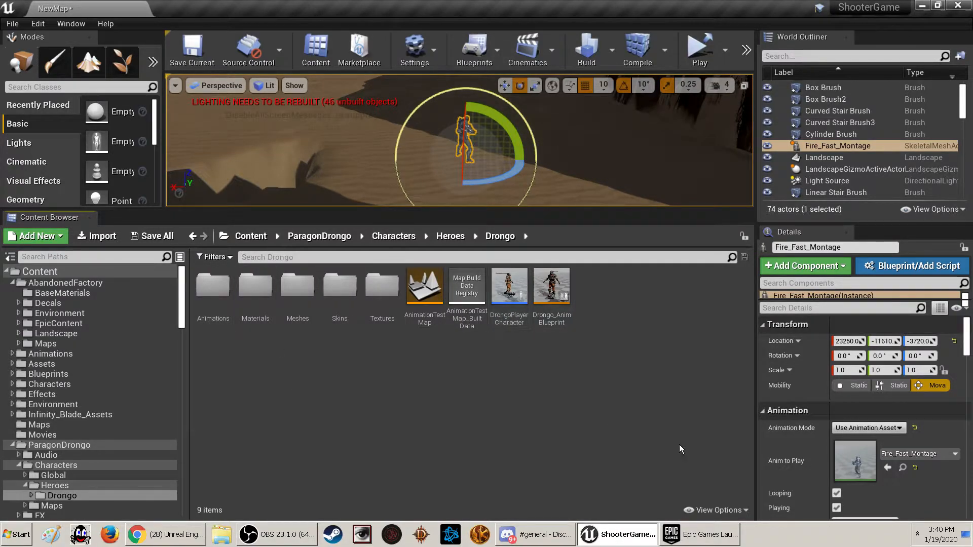
- Enlarge the thumbnails to maximum scale and view the DrongoPlayerCharacter asset in the Drongo folder
left_click(734, 510)
left_click_drag(725, 466, 783, 467)
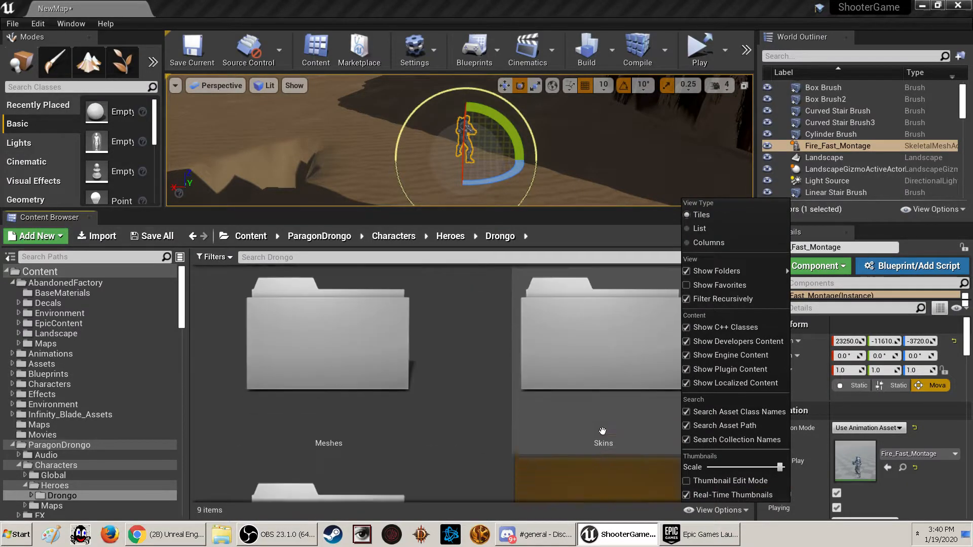
scroll(602, 432, "down", 5)
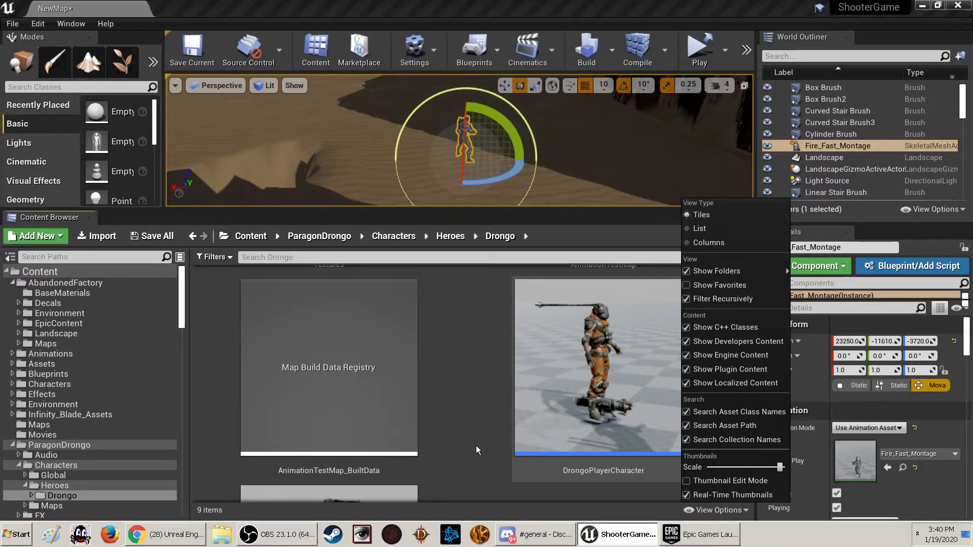
scroll(453, 419, "up", 6)
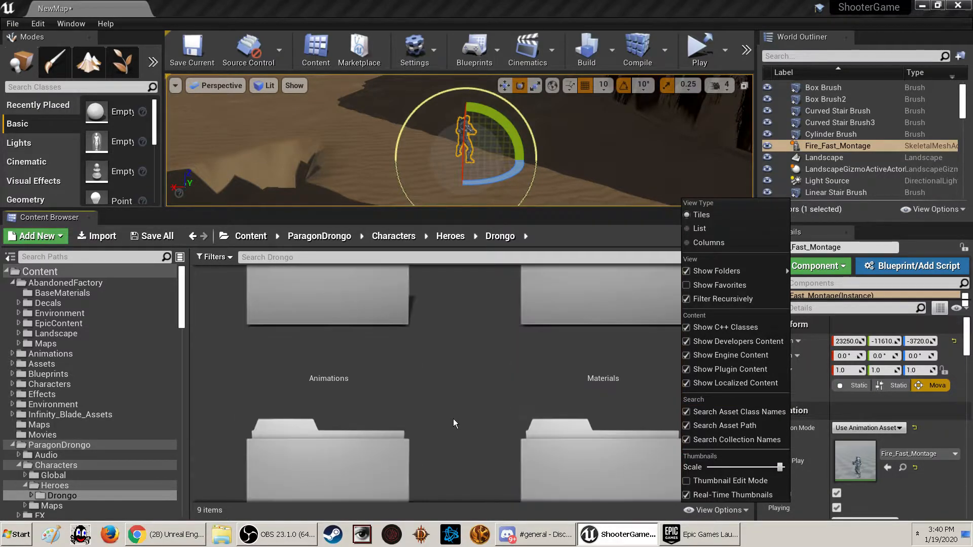
- Reduce the thumbnail scale and look through the animation assets in Drongo's Animations folder
left_click_drag(779, 466, 715, 467)
left_click(222, 297)
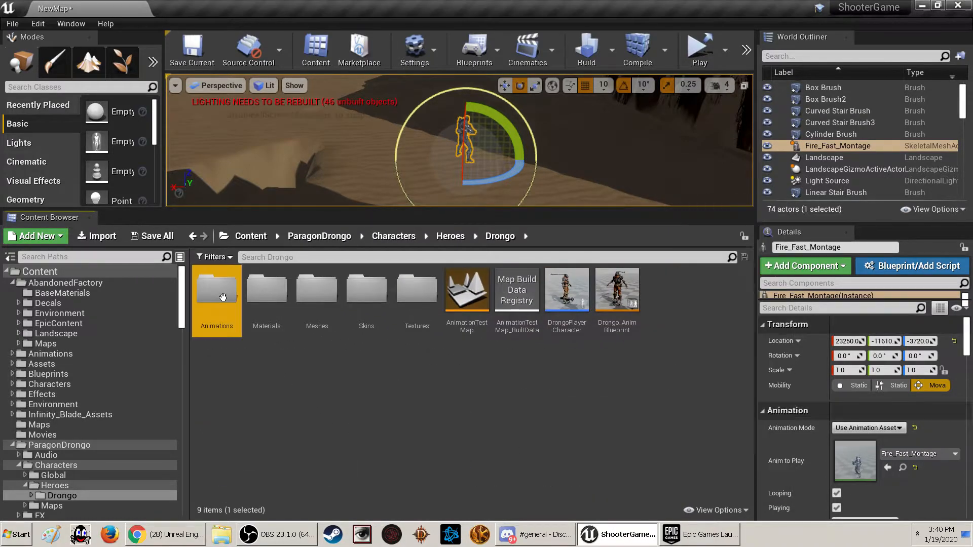
double_click(223, 297)
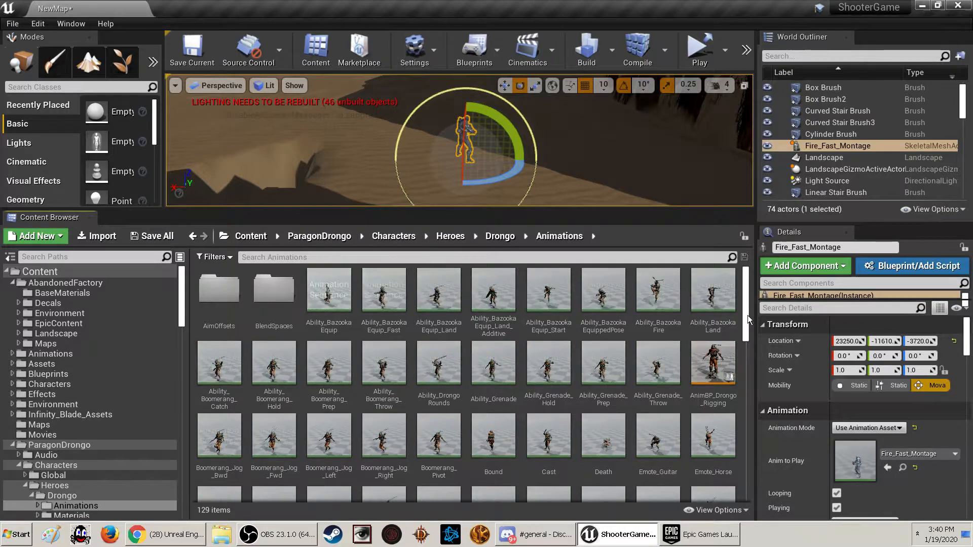
left_click_drag(747, 315, 755, 420)
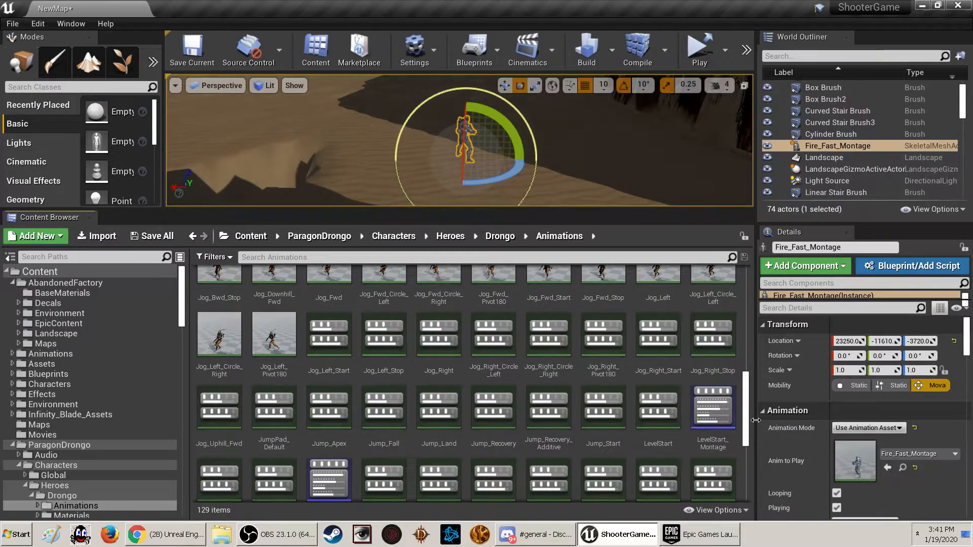
left_click_drag(755, 420, 755, 428)
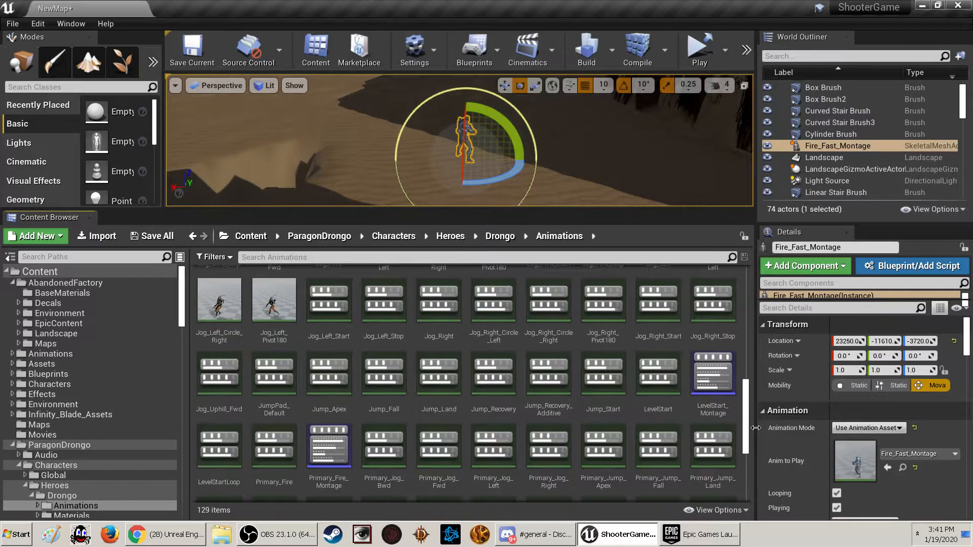
left_click_drag(755, 428, 749, 309)
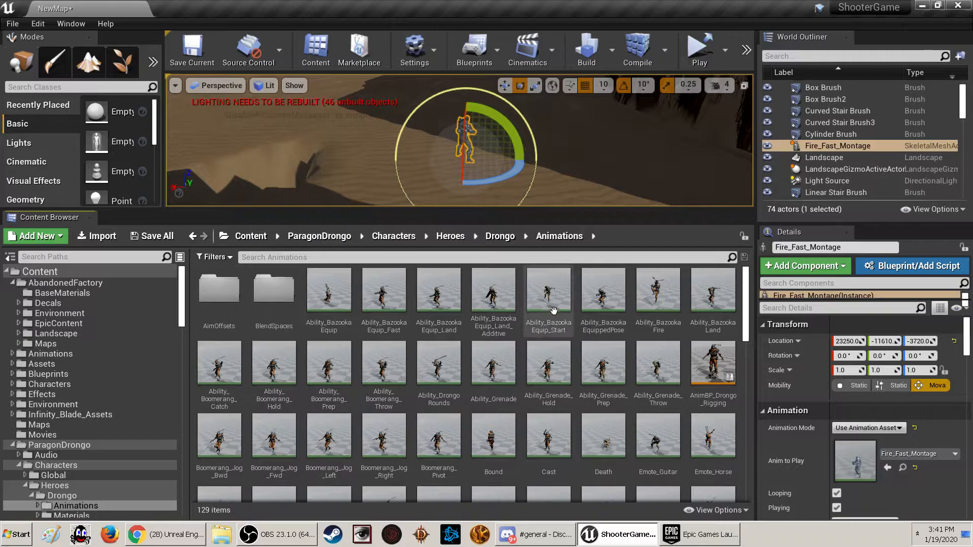
- View the Drongo_AlienInvader model at maximum thumbnail scale in the AlienInvader skin's Meshes folder
left_click(493, 237)
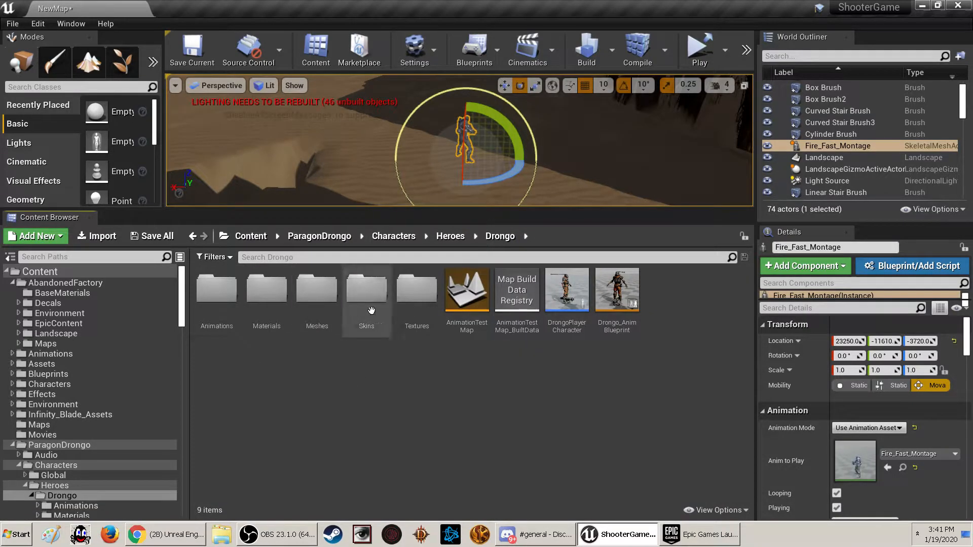
double_click(366, 289)
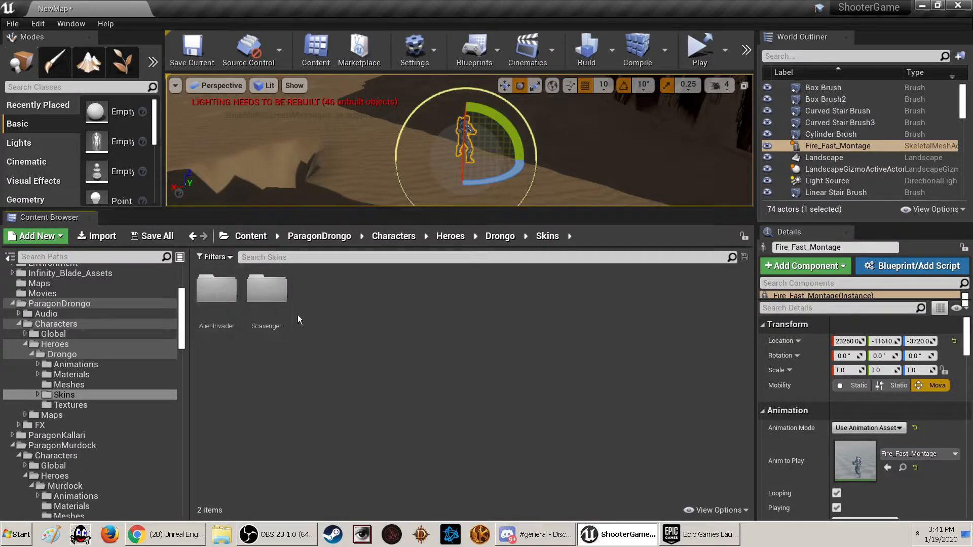
left_click(220, 299)
double_click(220, 298)
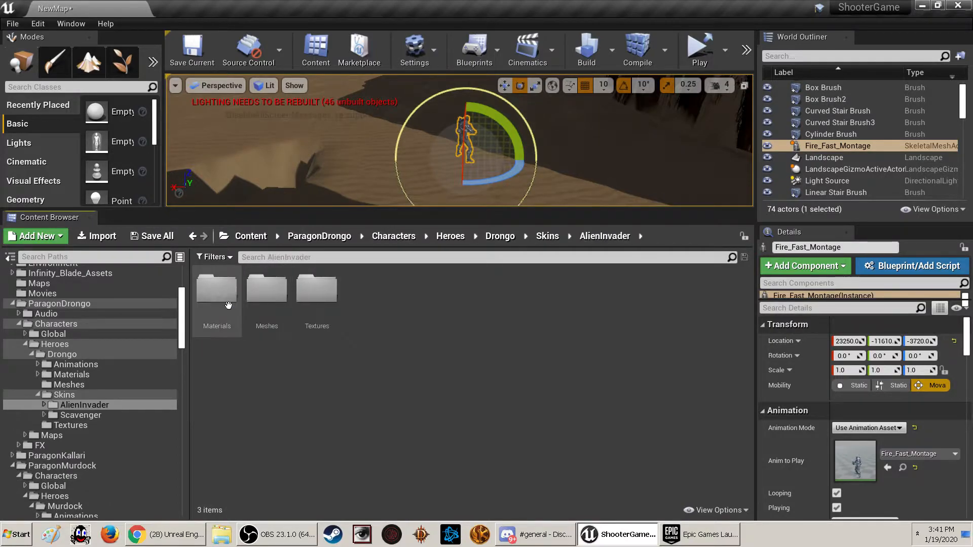
double_click(267, 295)
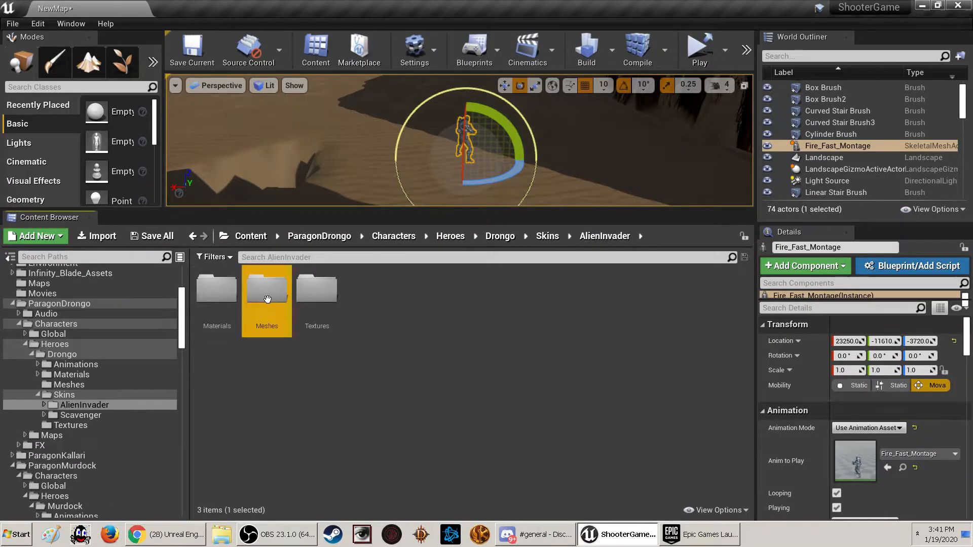
left_click(739, 508)
left_click_drag(724, 466, 788, 466)
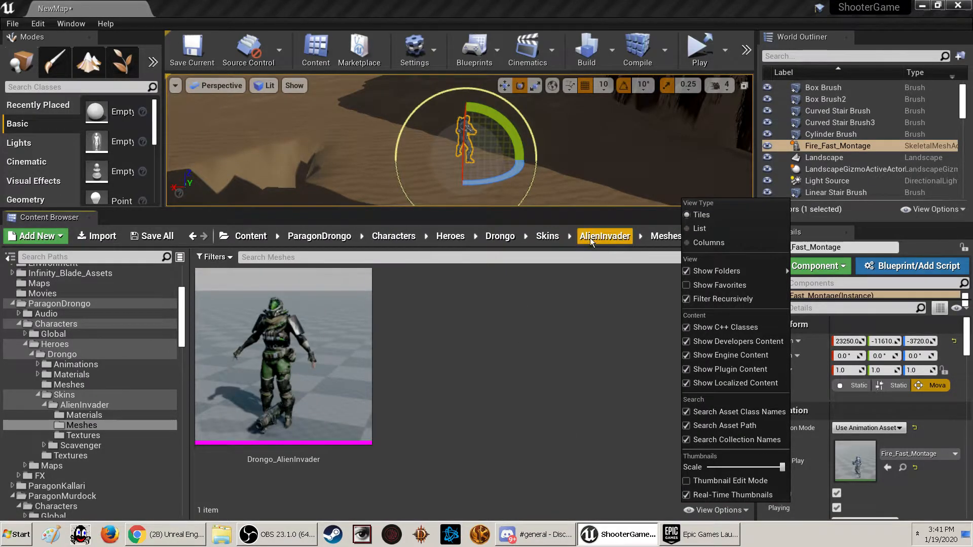
- View the Drongo_Scavenger model in the Scavenger skin's Meshes folder
left_click(547, 236)
left_click(480, 380)
double_click(479, 381)
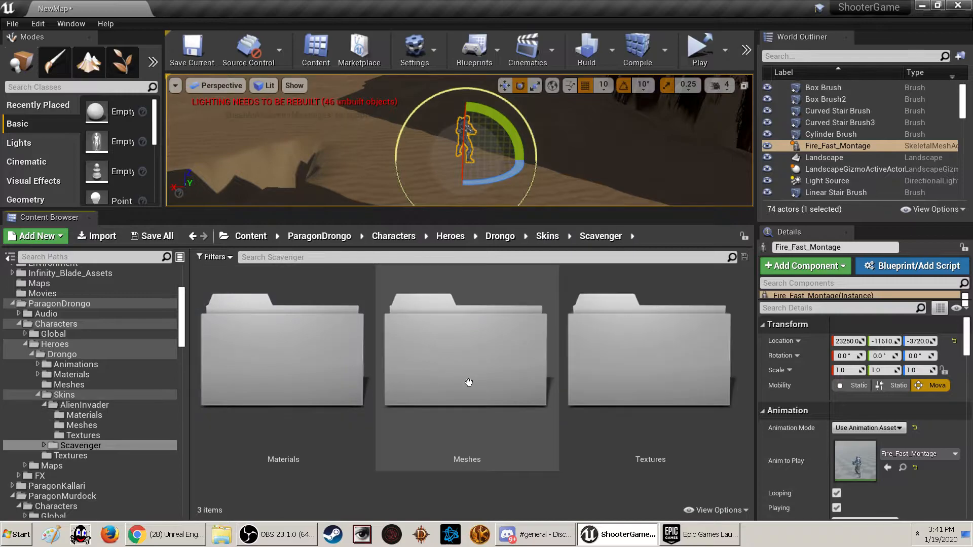
double_click(470, 383)
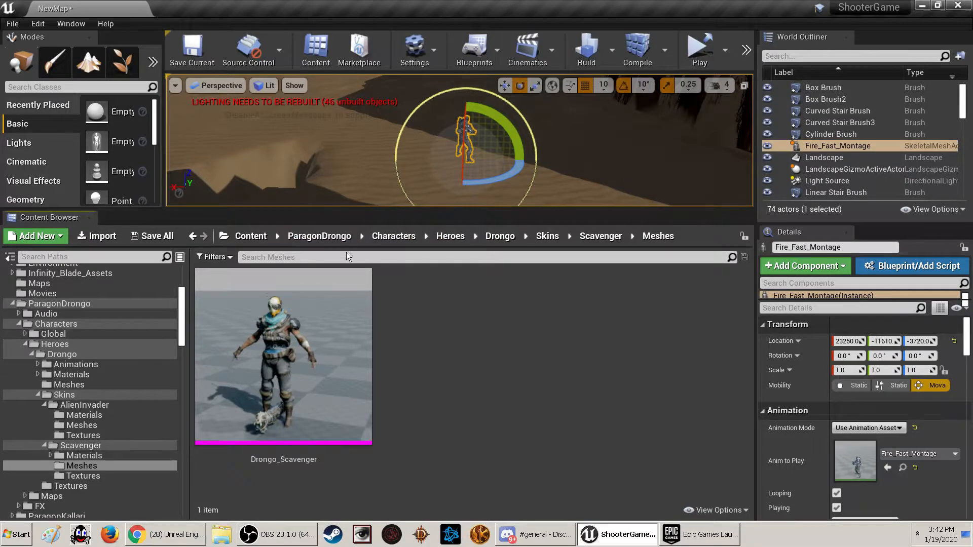
- Return to the top-level Content folder, shrink the thumbnails and open the Steel folder under ParagonSteel, Characters, Heroes
left_click(256, 238)
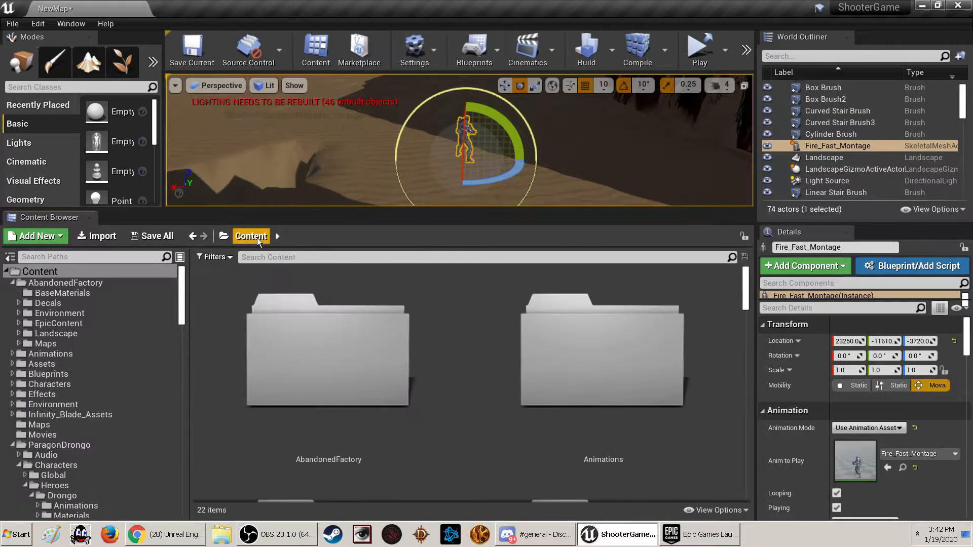
left_click(722, 509)
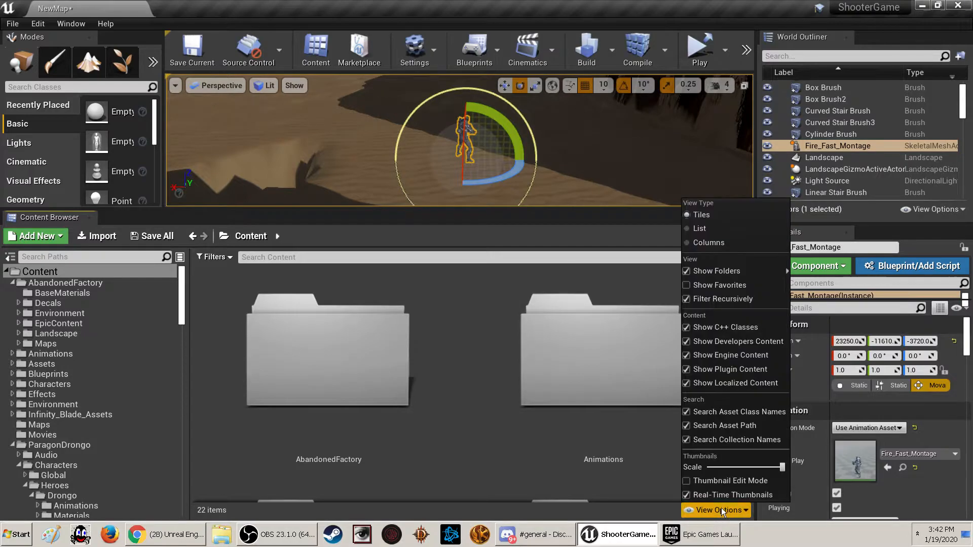
left_click_drag(782, 467, 705, 467)
left_click(501, 454)
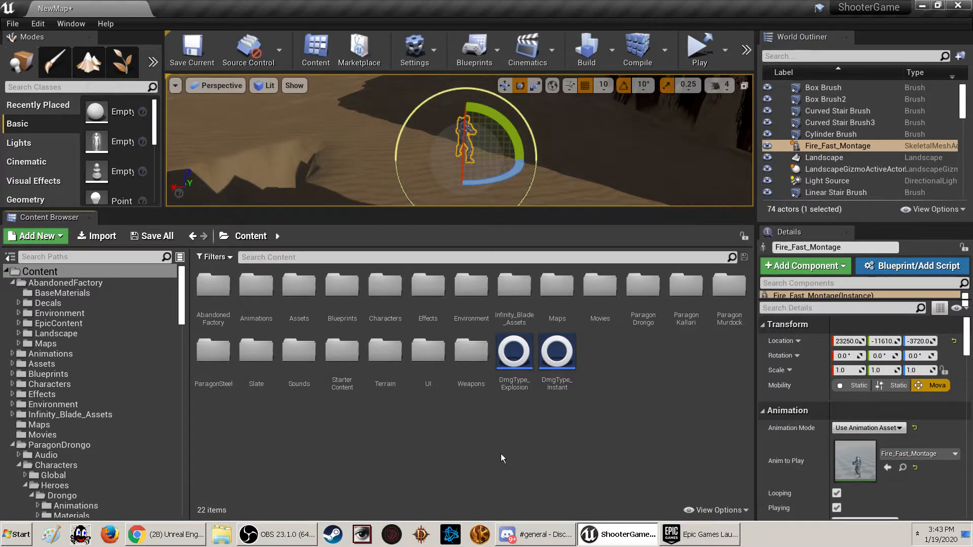
double_click(221, 358)
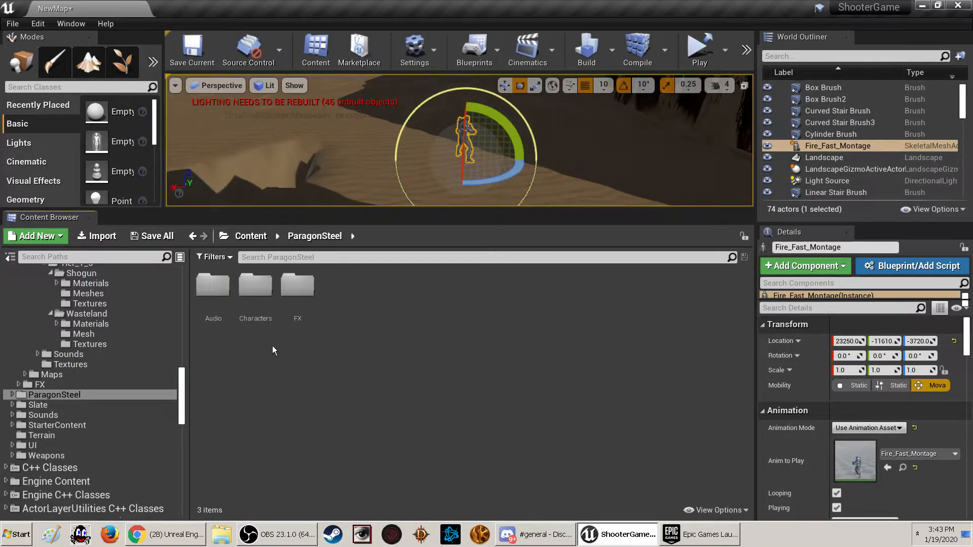
double_click(255, 289)
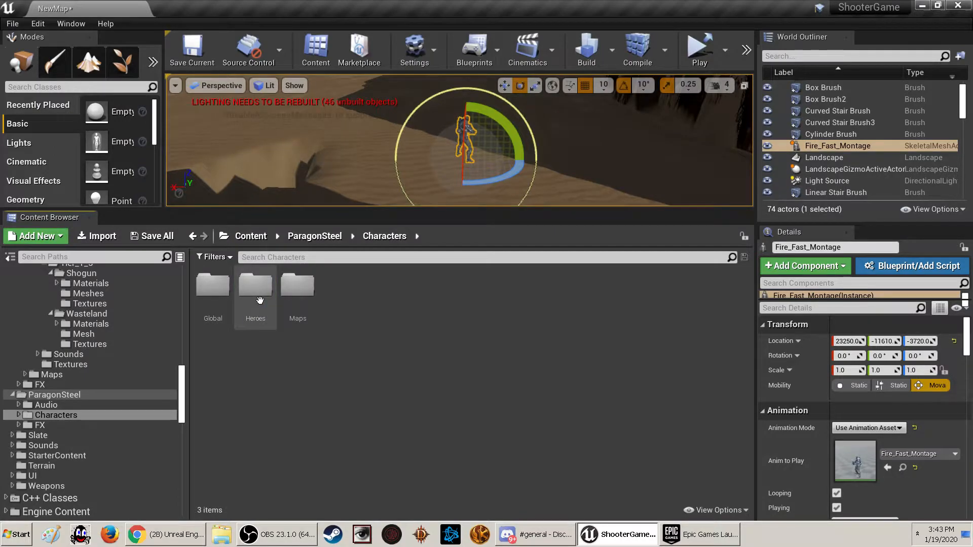
double_click(255, 288)
double_click(213, 287)
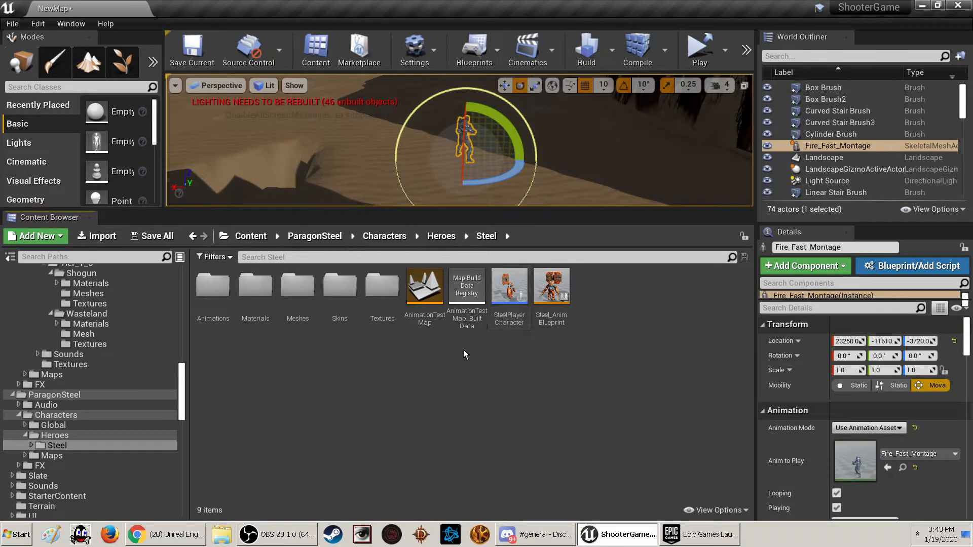
- View the Steel_Aegis model at maximum thumbnail scale in the Aegis skin's Meshes folder
double_click(340, 286)
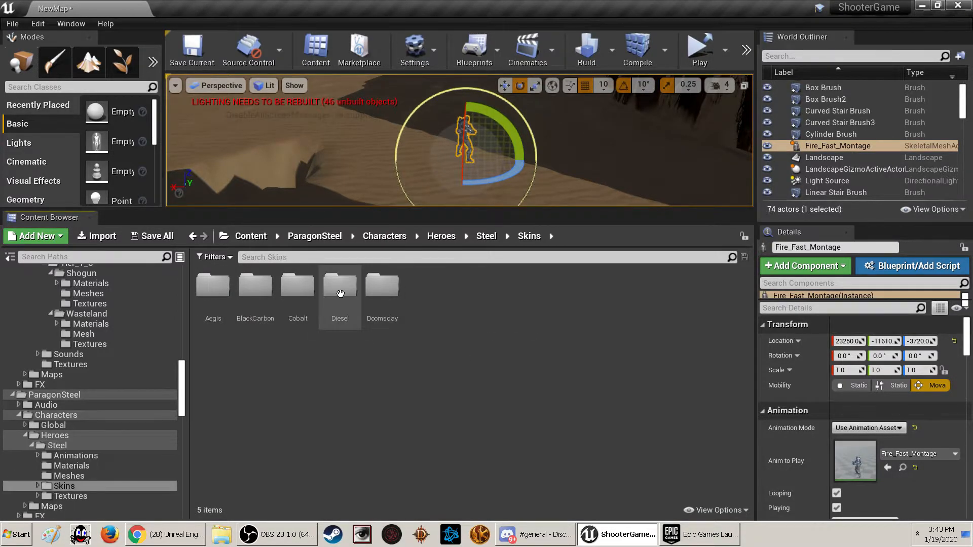
left_click(213, 303)
double_click(214, 303)
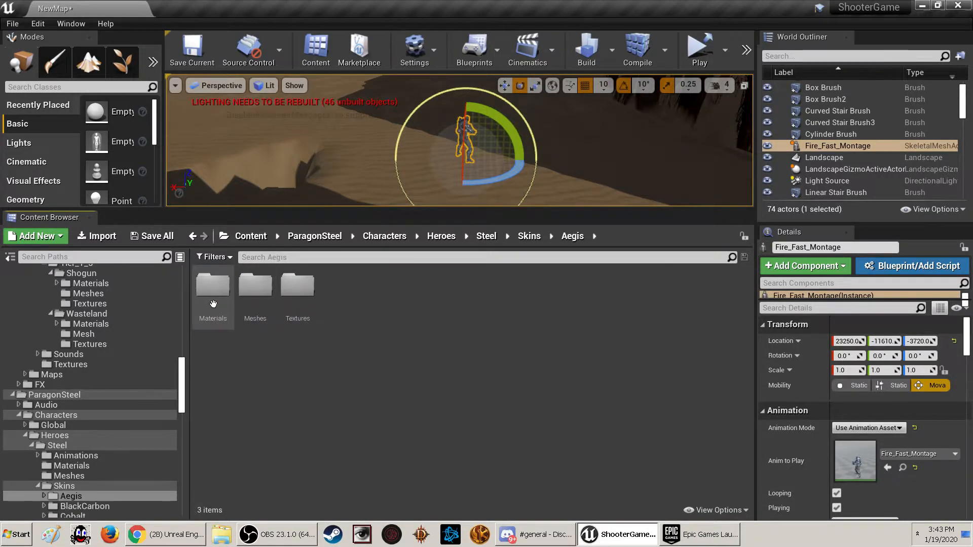
double_click(255, 301)
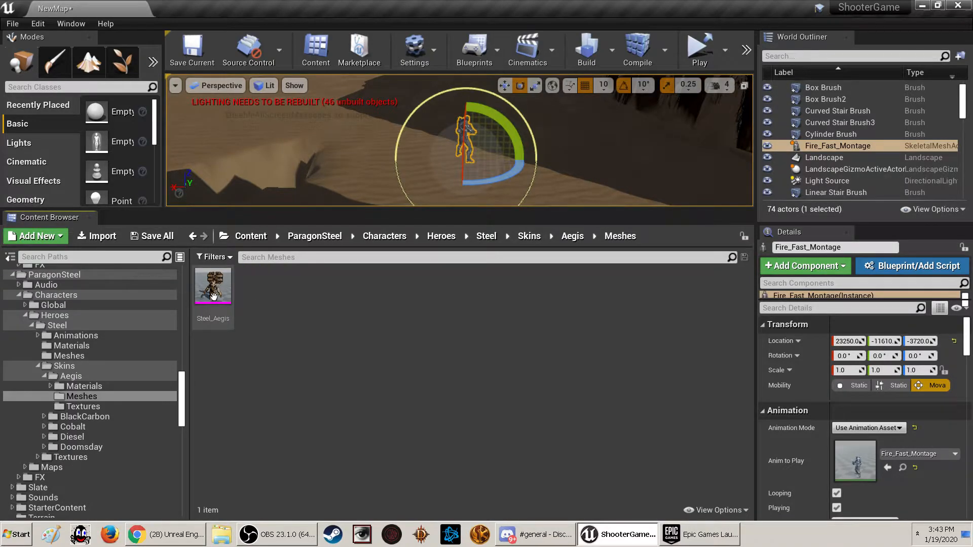
left_click(716, 507)
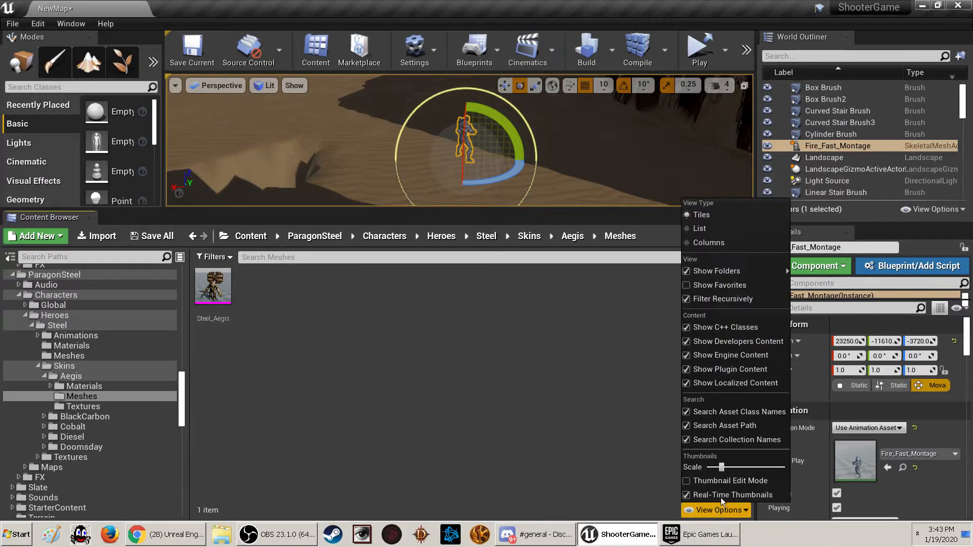
left_click_drag(723, 467, 783, 467)
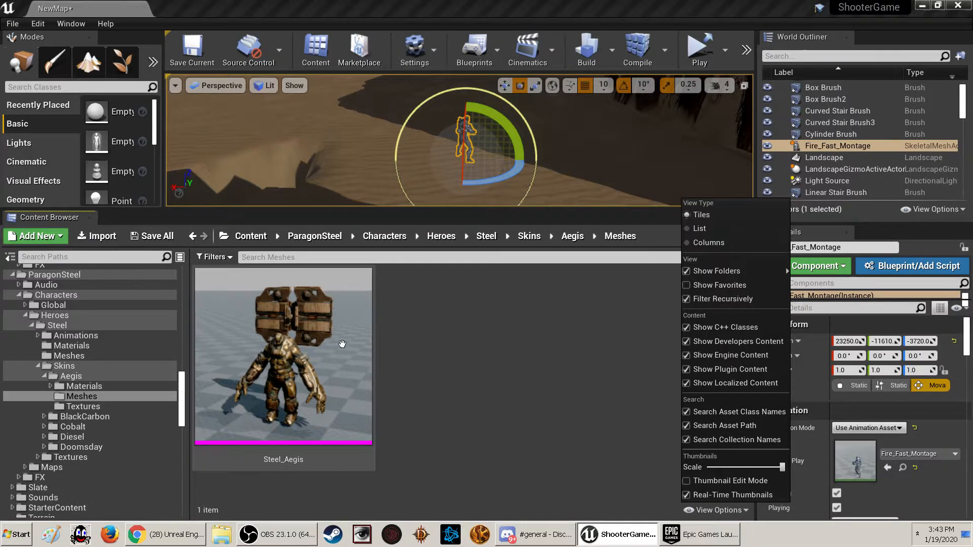
- View the Steel_BlackCarbon model in the BlackCarbon skin's Meshes folder
left_click(537, 236)
double_click(579, 379)
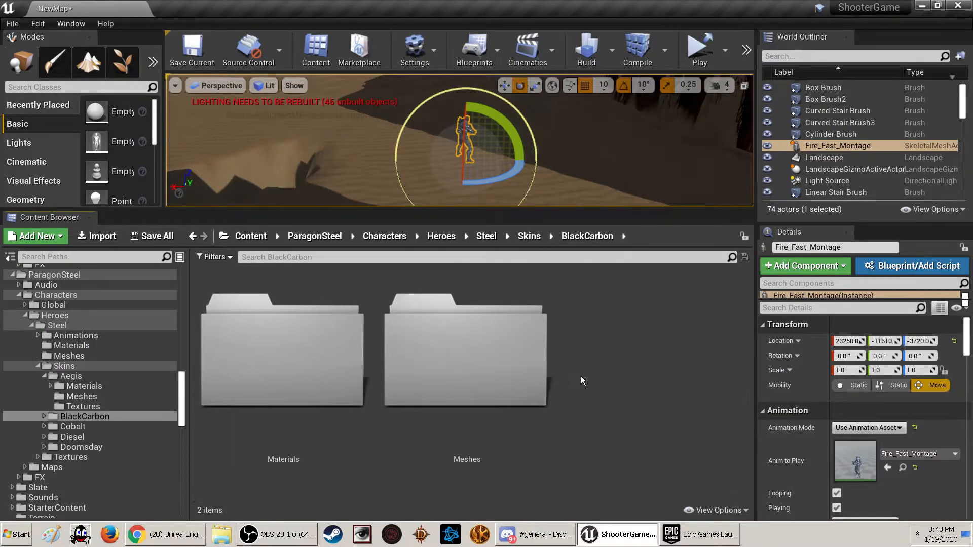
double_click(446, 374)
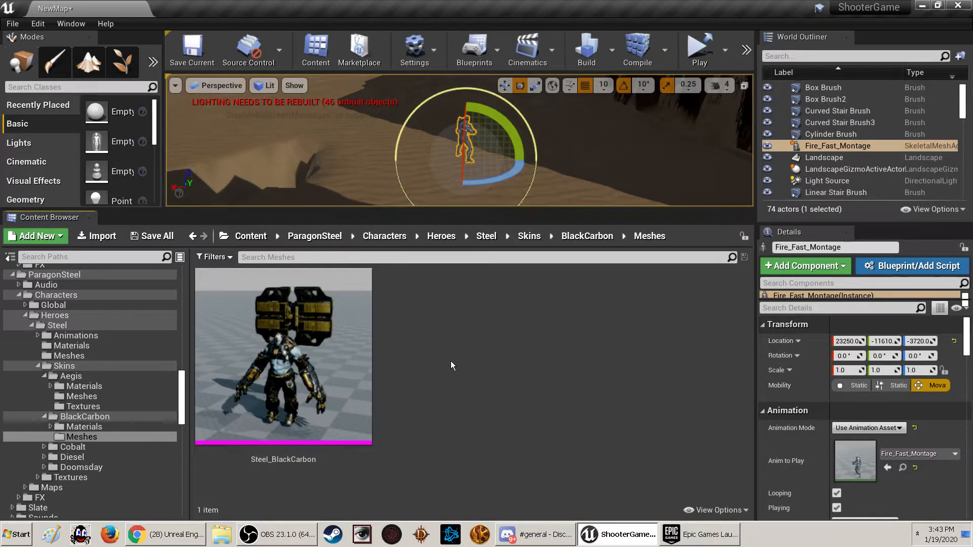
- Return to the top-level Content folder and shrink the asset thumbnails so all its folders fit in view
left_click(485, 241)
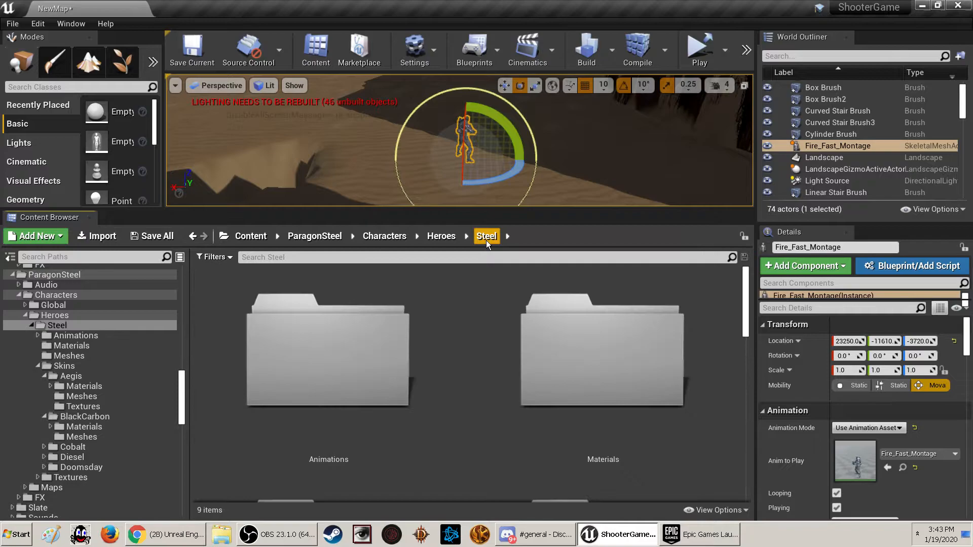
left_click(263, 242)
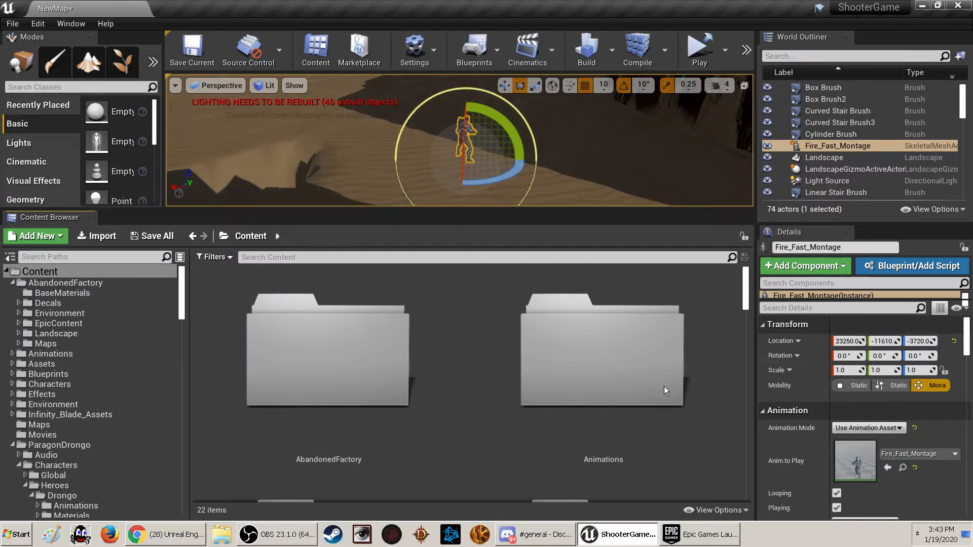
left_click(716, 510)
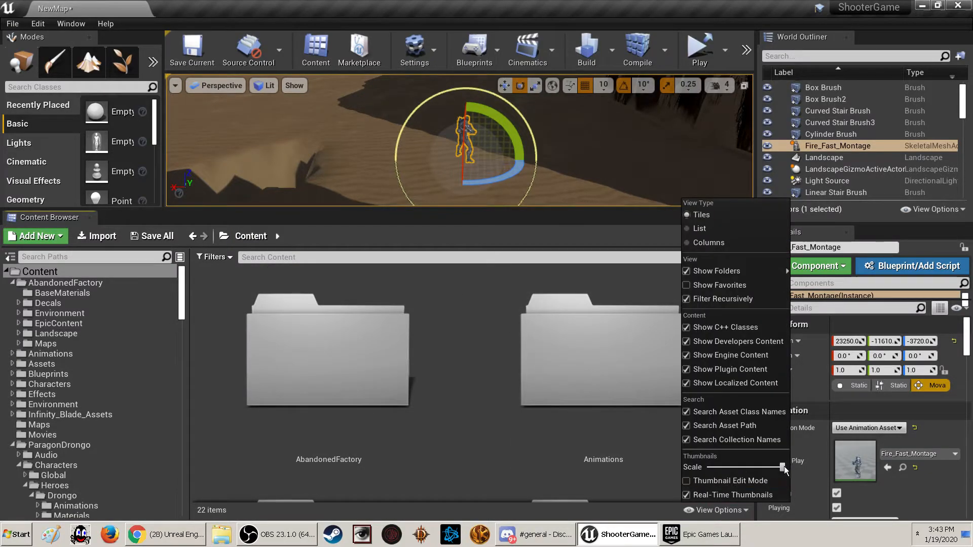
left_click_drag(784, 469, 721, 467)
left_click(476, 455)
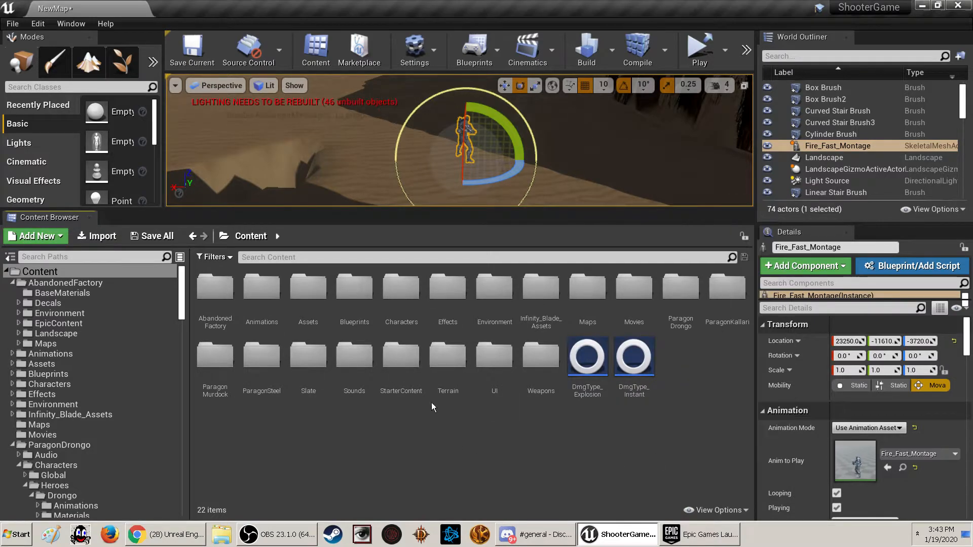
- Open the DialogueWaves folder inside the Audio folder of ParagonKallari
double_click(731, 312)
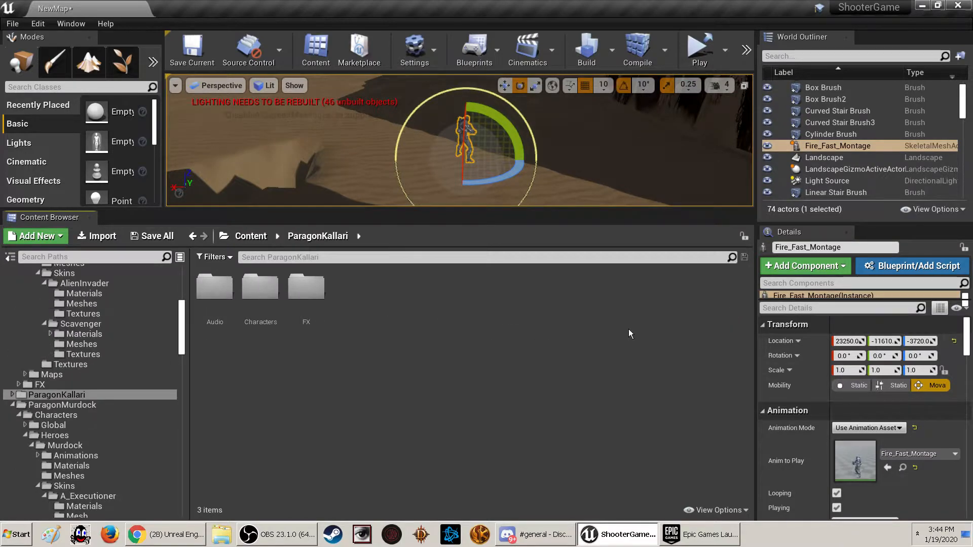
left_click(260, 301)
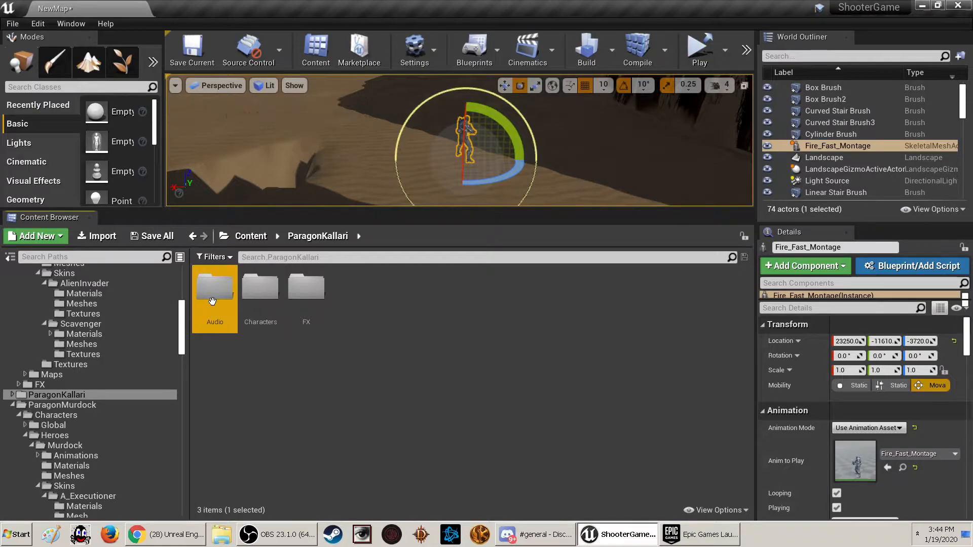
double_click(217, 299)
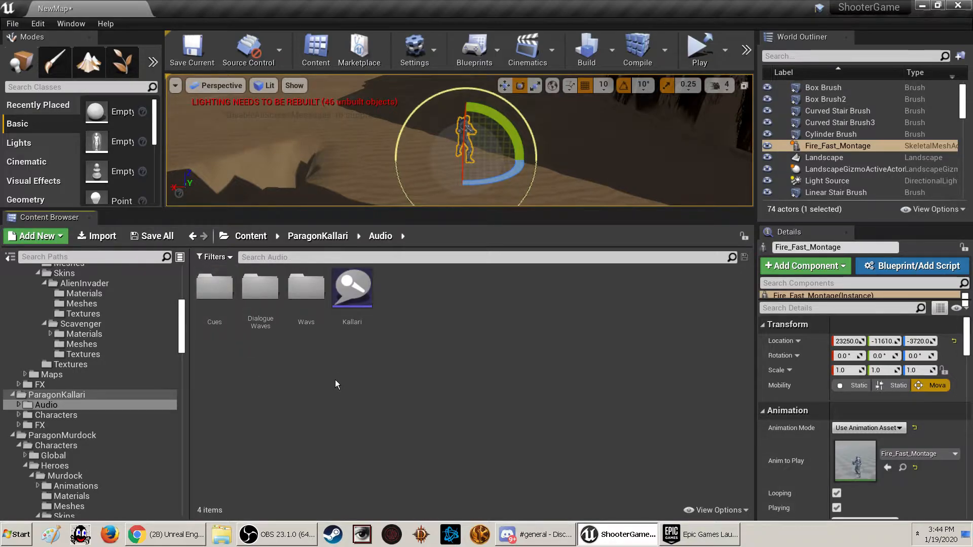
left_click(257, 297)
double_click(257, 296)
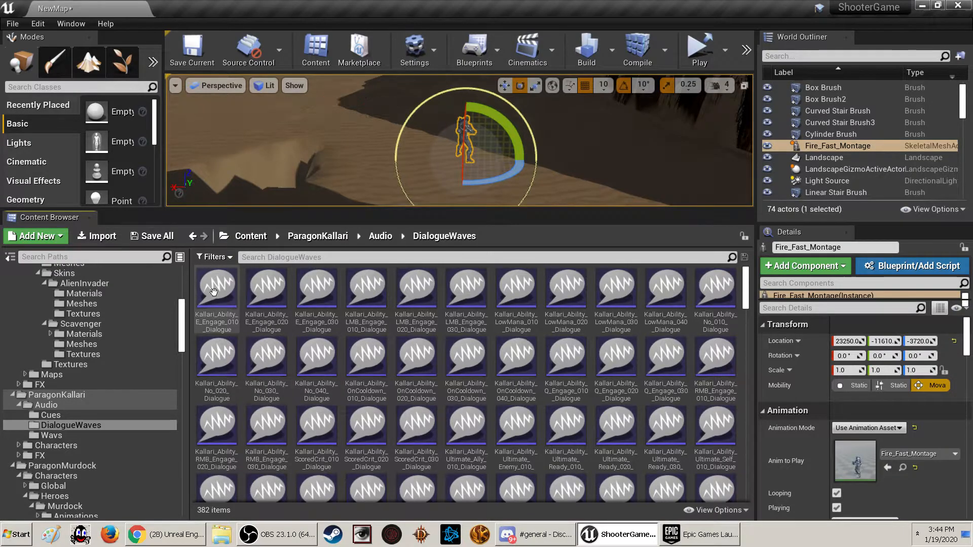
- Play the Kallari_Ability_E_Engage_010, Kallari_Ability_E_Engage_020 and Kallari_Ability_No_030 dialogue waves
right_click(214, 293)
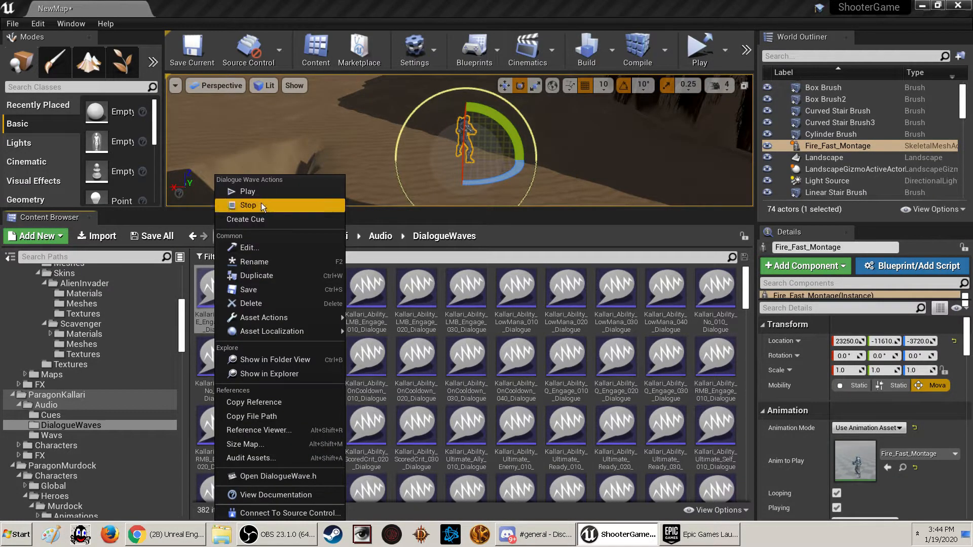
left_click(248, 191)
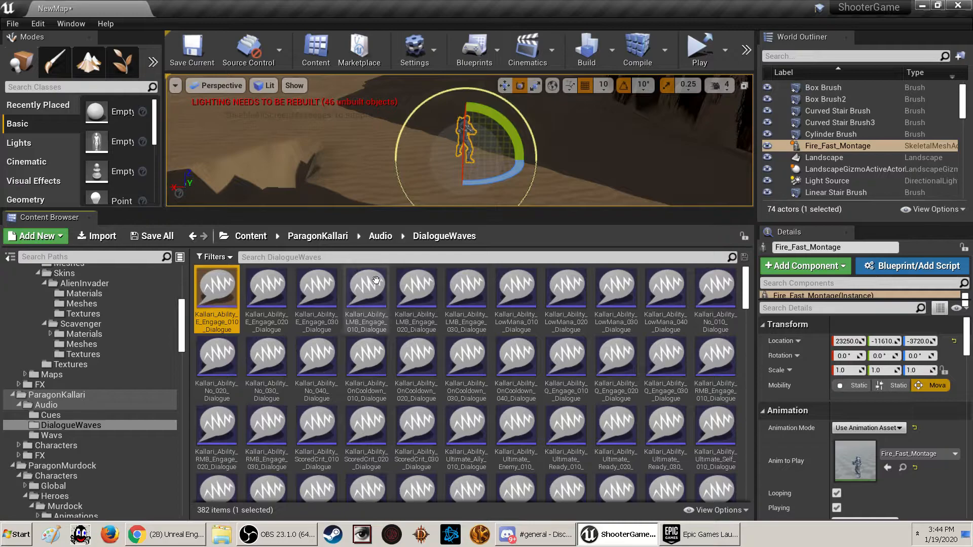
right_click(269, 294)
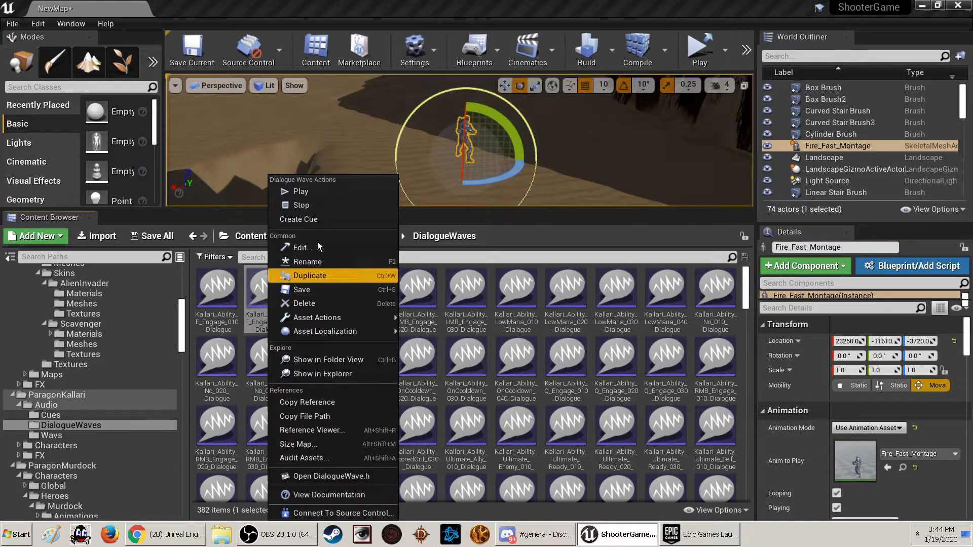
left_click(327, 191)
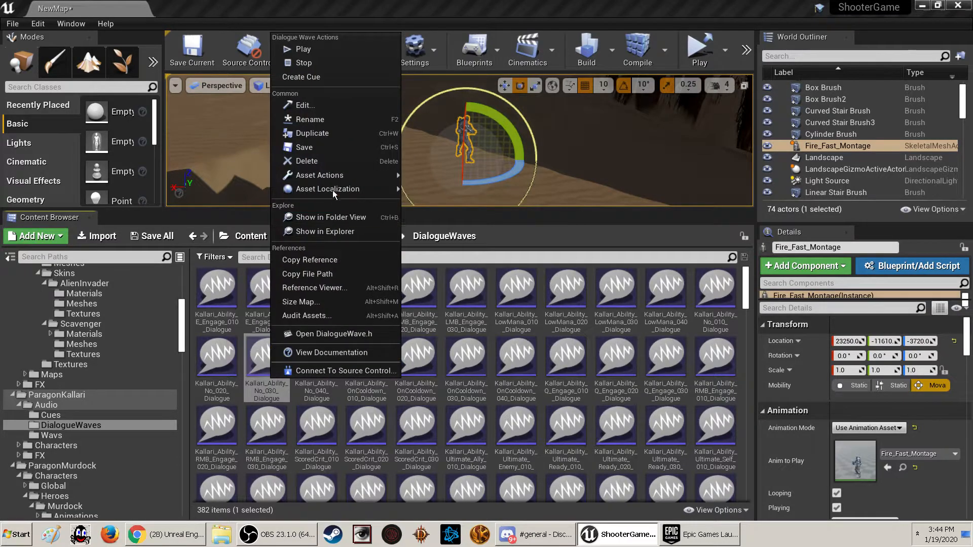
left_click(356, 53)
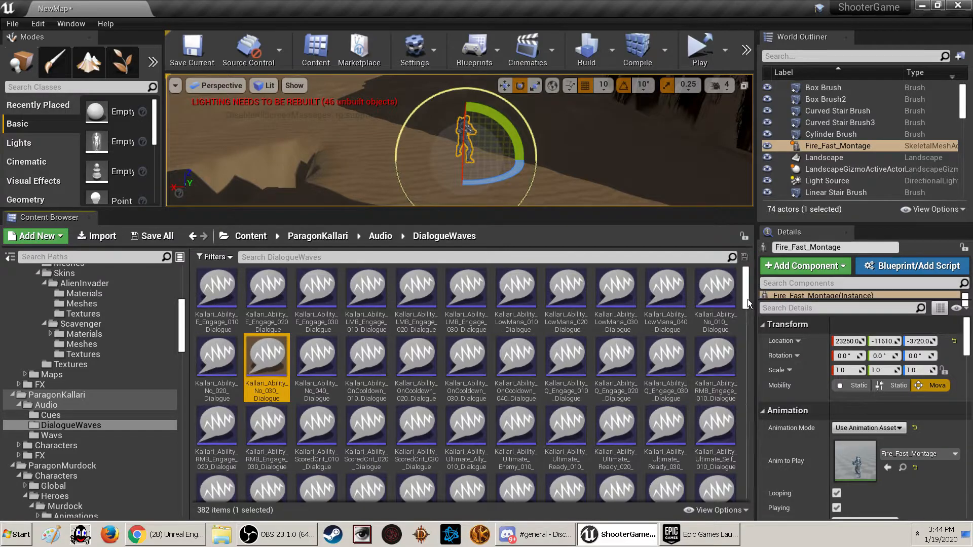
- Leave Kallari's dialogue waves and return to the top-level Content folder
scroll(747, 314, "down", 1)
mouse_move(747, 315)
left_mouse_down()
mouse_move(766, 379)
mouse_move(771, 491)
mouse_move(764, 299)
left_mouse_up()
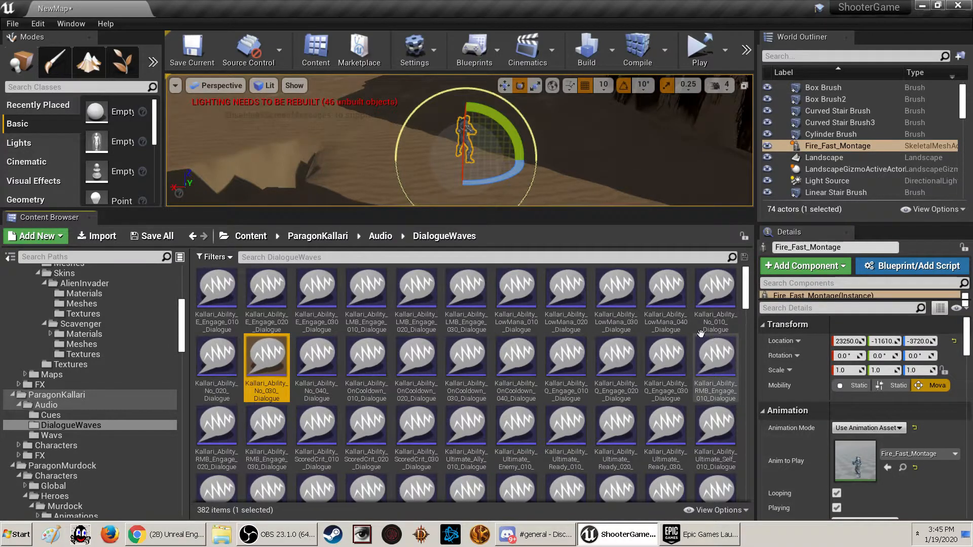
left_click(320, 237)
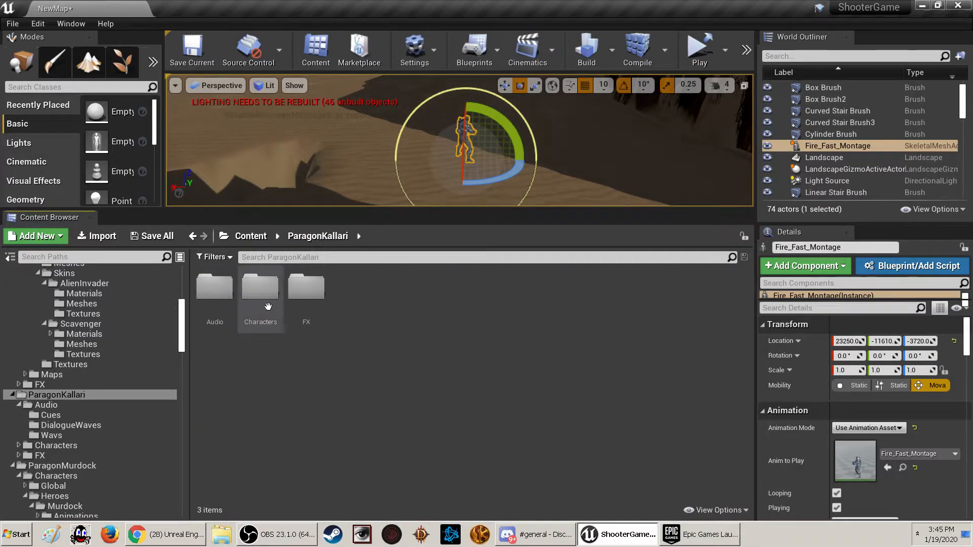
left_click(250, 236)
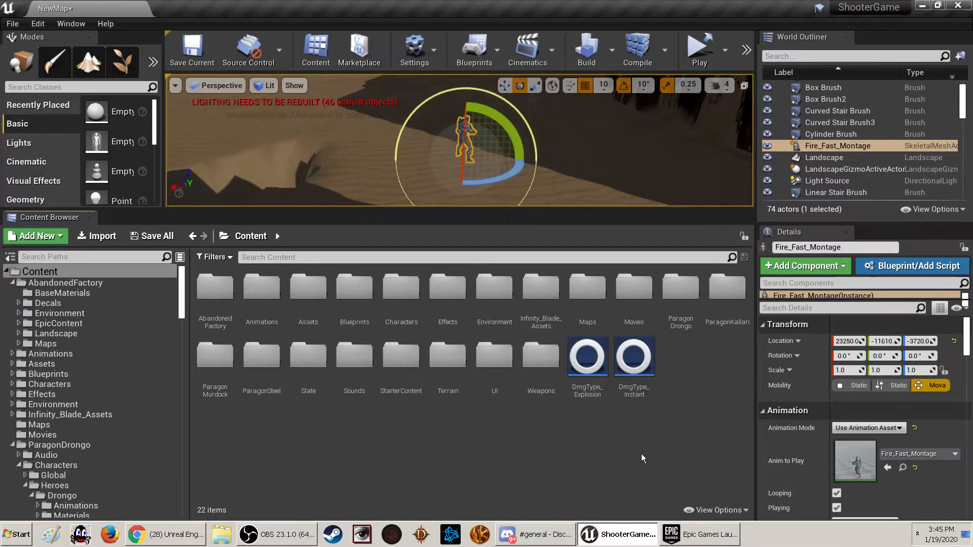
- Set the viewport camera speed to 6 for flying around the desert level
right_click_drag(576, 177, 389, 144)
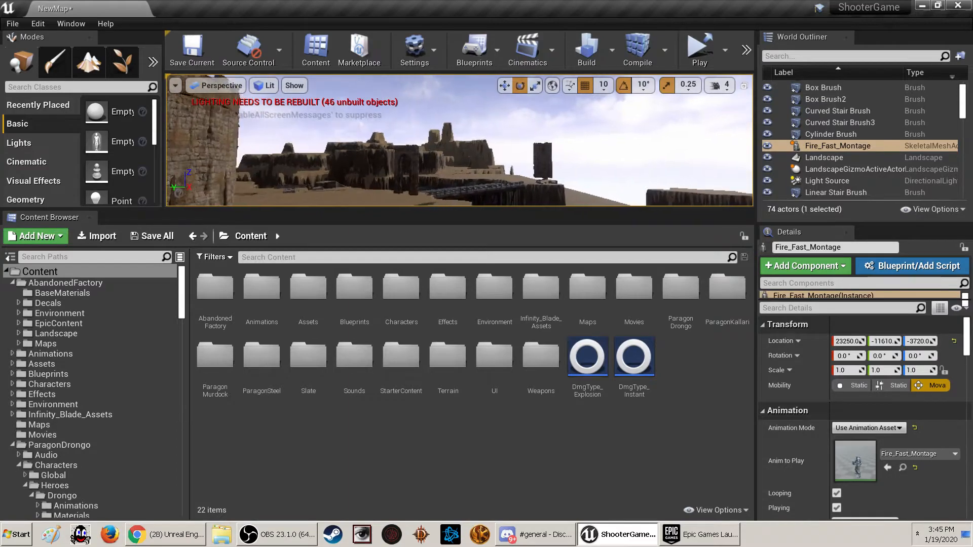
right_click_drag(460, 147, 357, 118)
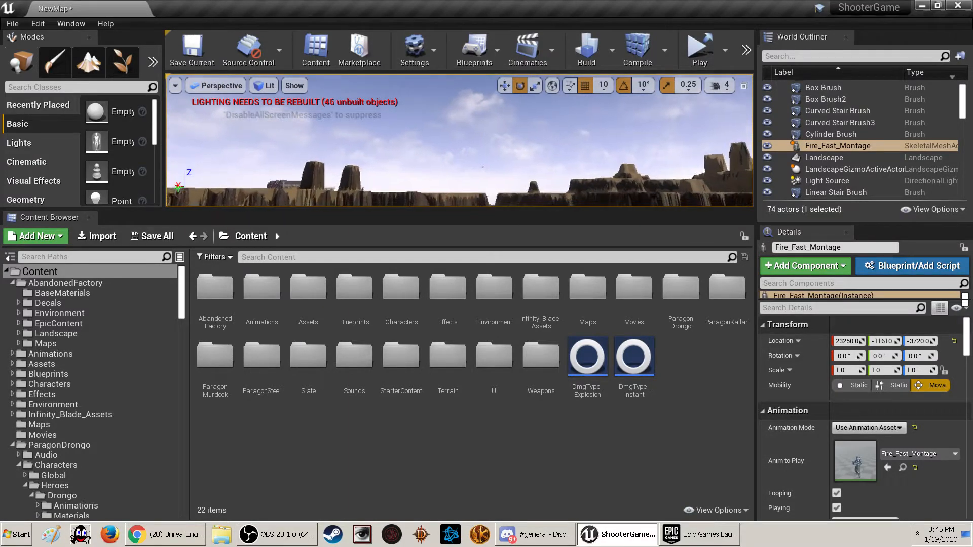
left_click(725, 87)
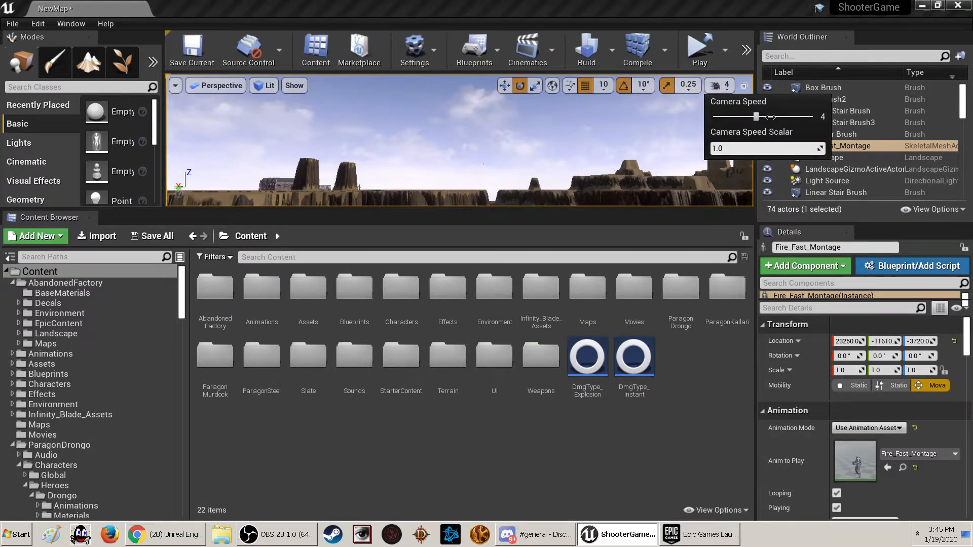
left_click_drag(769, 117, 783, 117)
left_click(511, 2)
- Fly across the desert landscape in the viewport and examine the giant winged statue up close
right_click_drag(482, 144, 521, 124)
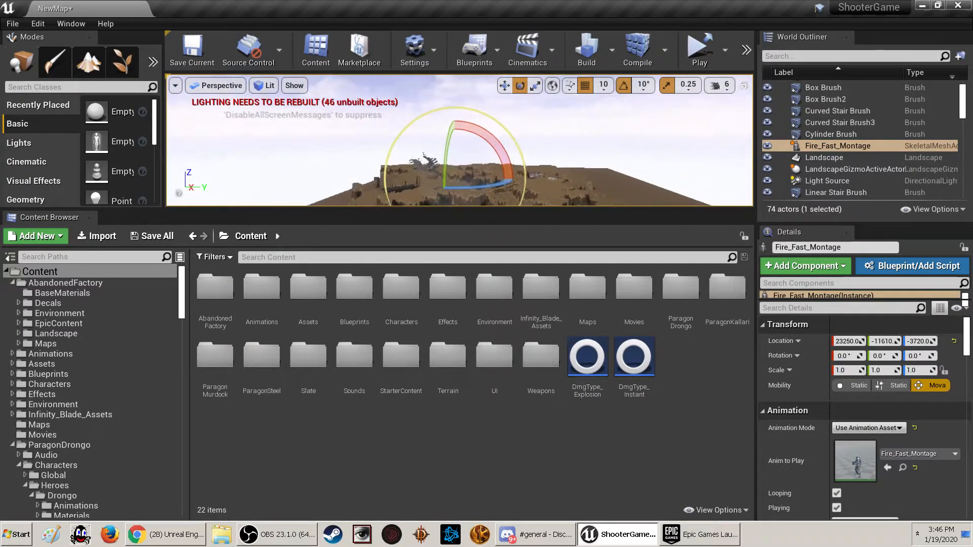
right_click_drag(460, 142, 522, 147)
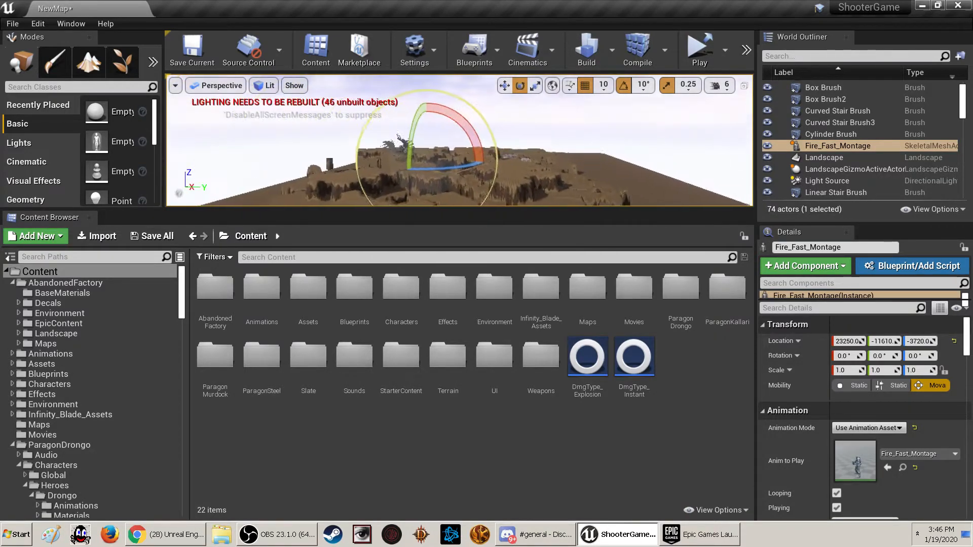
right_click_drag(460, 147, 456, 127)
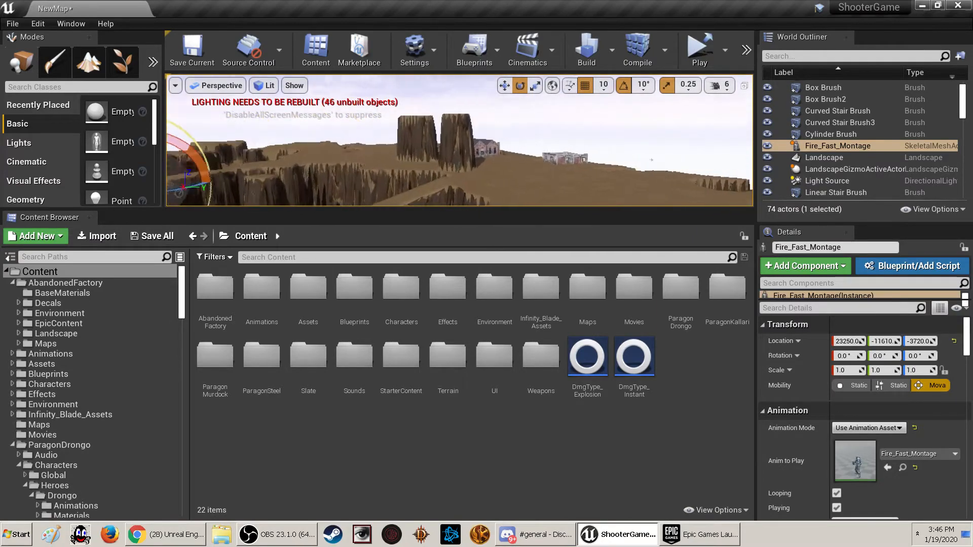
right_click_drag(456, 137, 137, 141)
key("w")
key("w")
right_click_drag(420, 140, 452, 135)
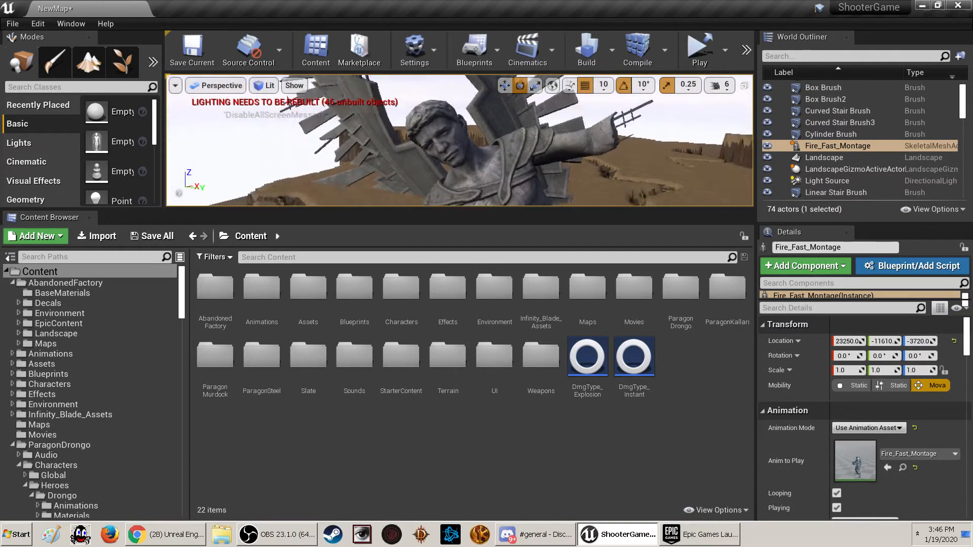
right_click_drag(431, 141, 527, 148)
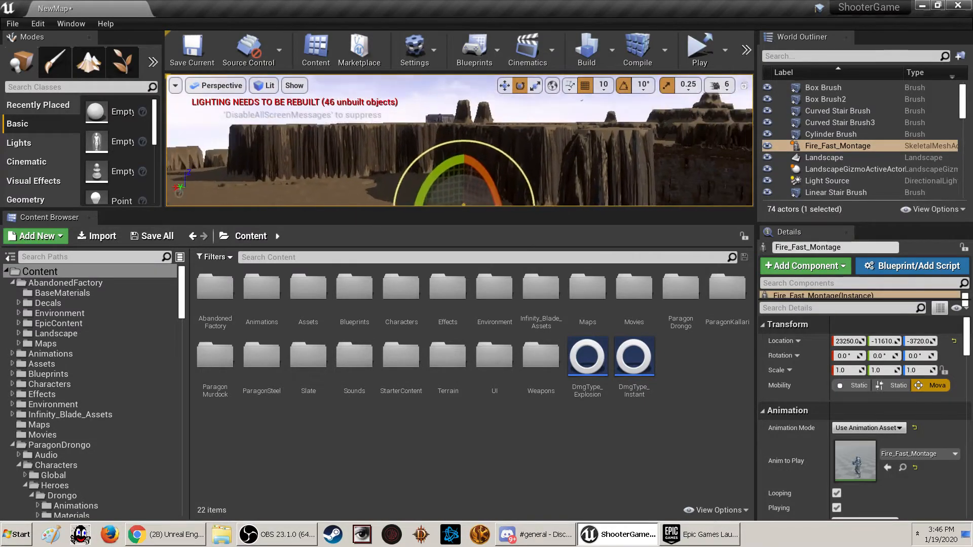
- Examine the canyon's cliff walls, stepped plateaus and road bridge by flying through the level
key("w")
right_click_drag(459, 147, 500, 178)
key("w")
right_click_drag(491, 77, 489, 69)
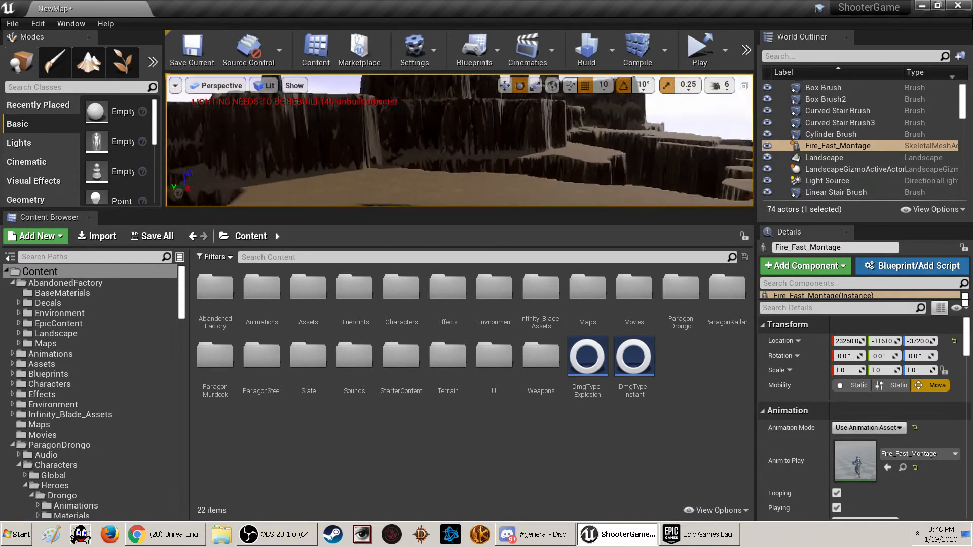
right_click_drag(487, 141, 426, 124)
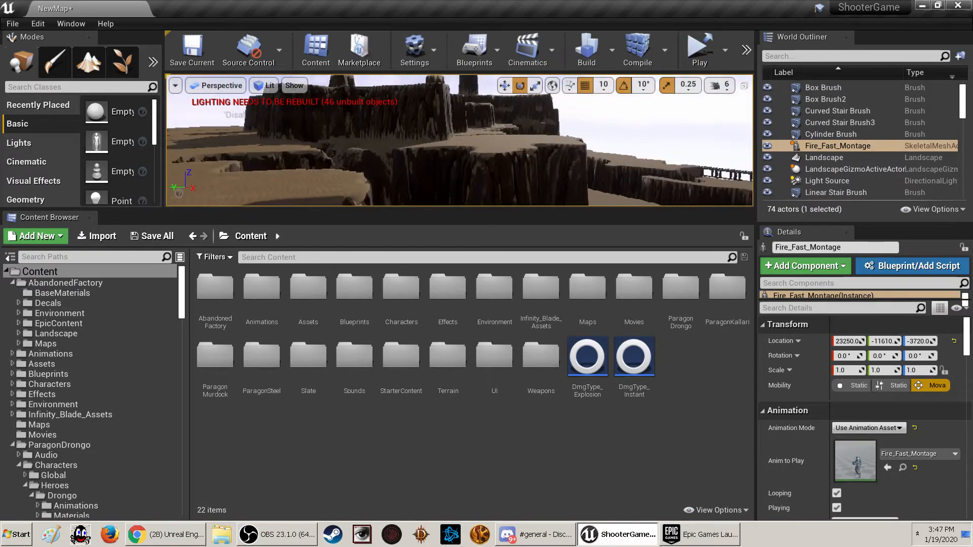
right_click_drag(525, 147, 613, 134)
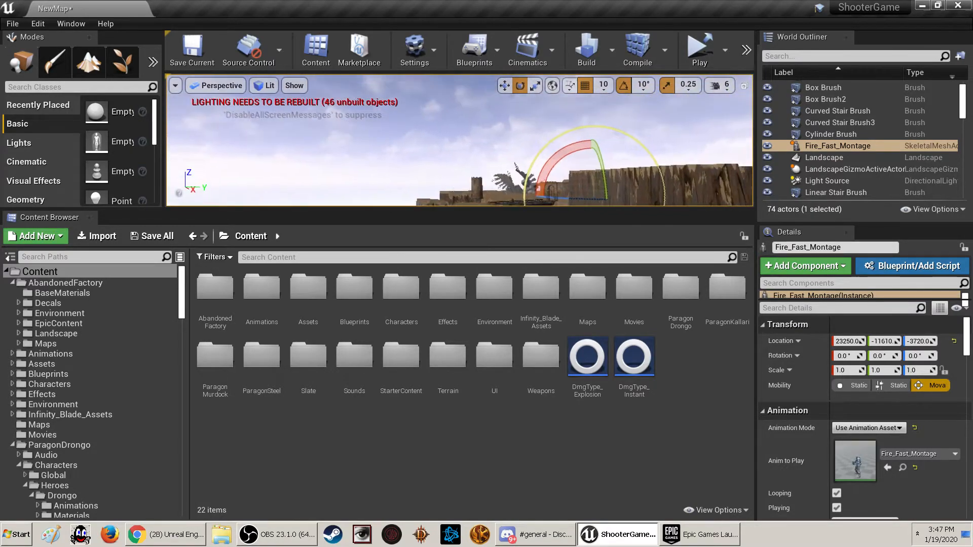
right_click_drag(461, 142, 546, 159)
key("w")
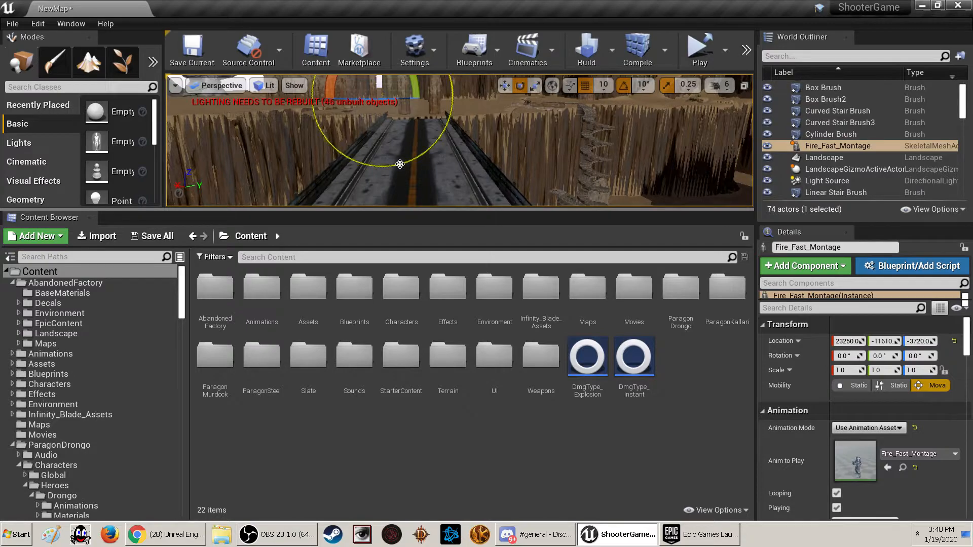
- Examine the canyon floor beyond the road bridge and the tall rock pillar with the curved stairs beneath it
right_click_drag(462, 167, 435, 132)
key("w")
key("s")
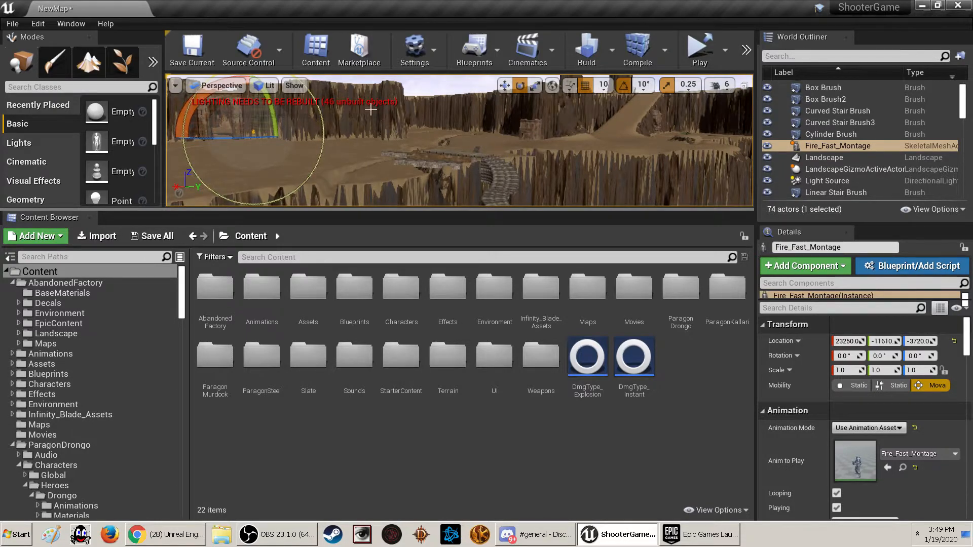
right_click_drag(456, 139, 405, 140)
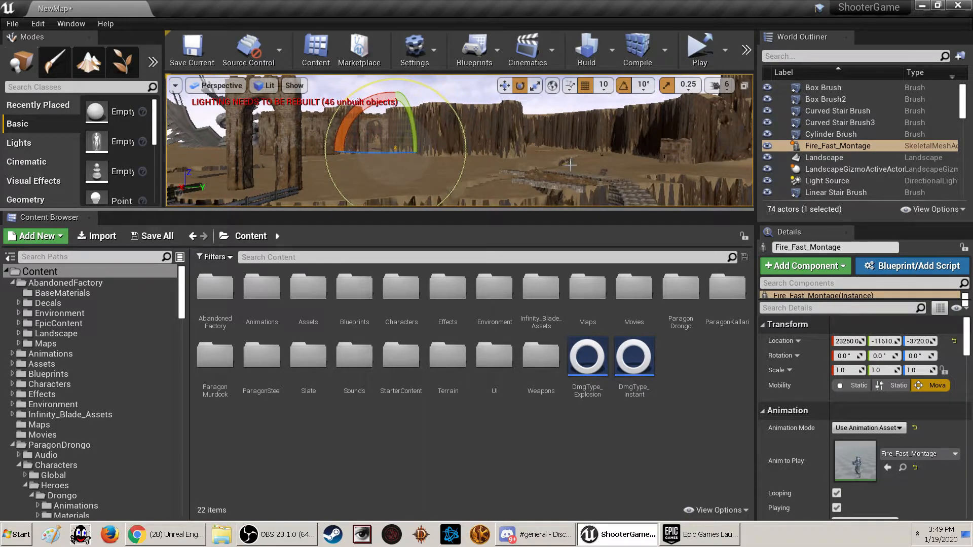
right_click_drag(570, 165, 472, 155)
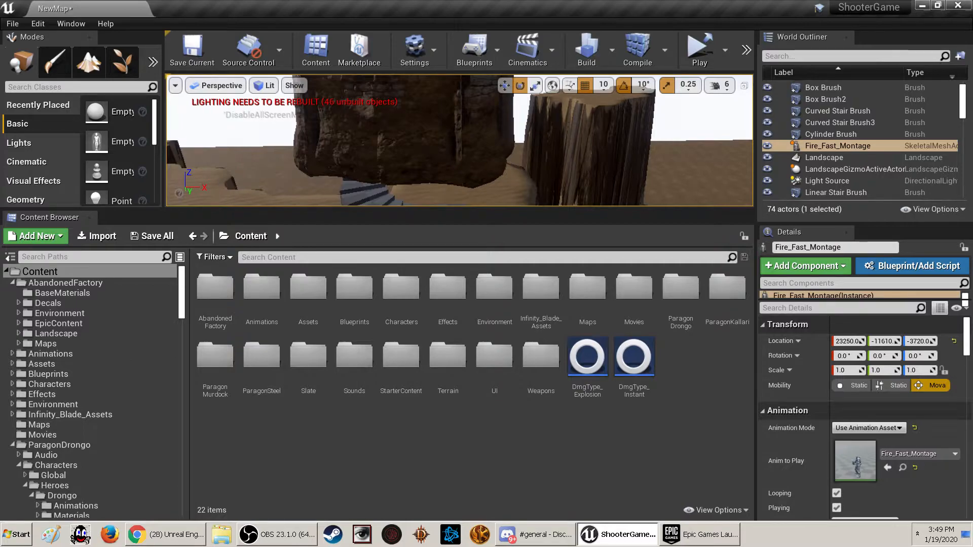
right_click_drag(470, 156, 569, 137)
key("s")
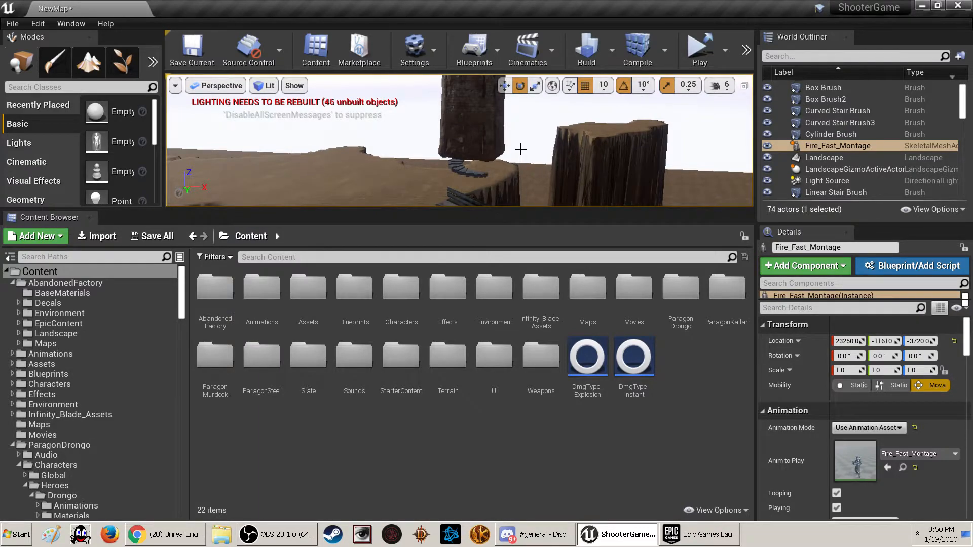
- Fly around the terraced mesas and examine the whole desert map from a distance
right_click_drag(593, 164, 689, 154)
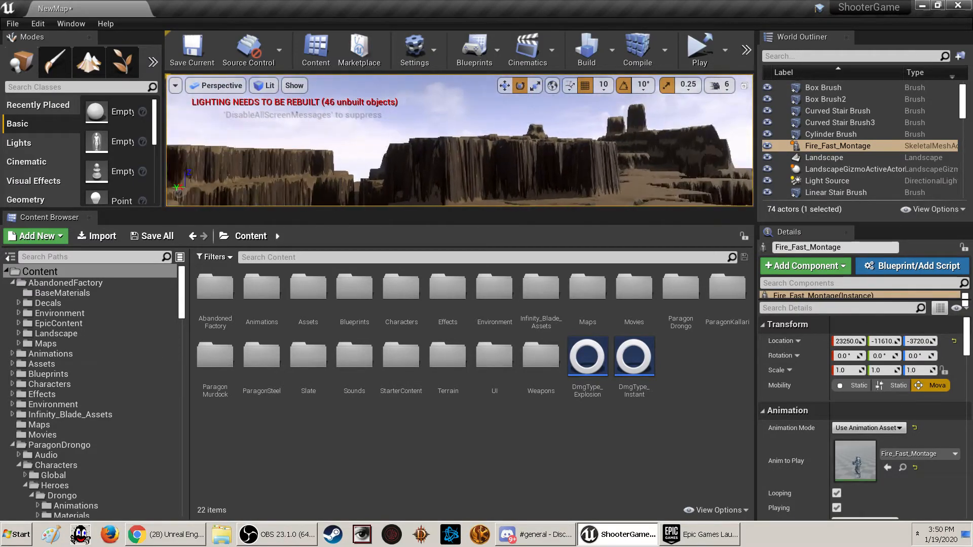
right_click_drag(689, 155, 669, 154)
key("w")
key("w")
key("w")
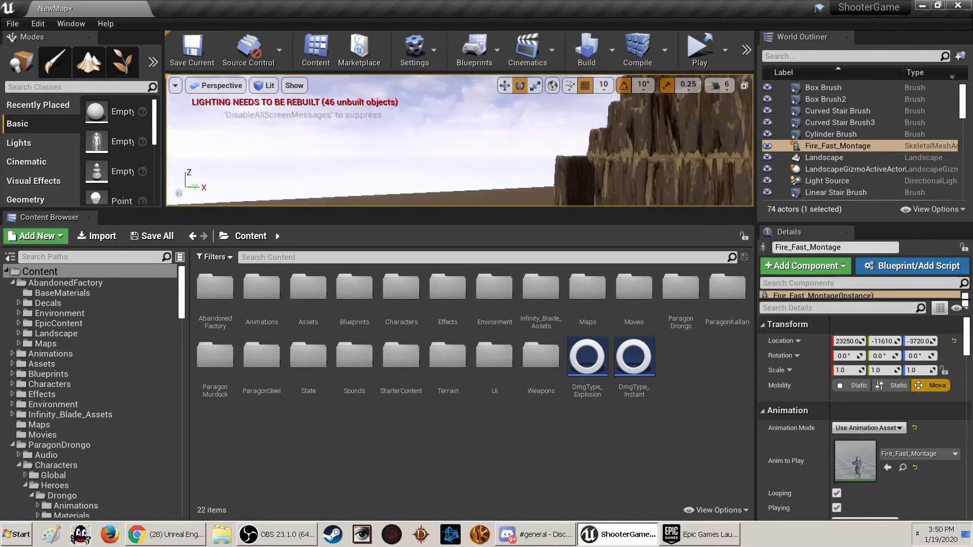
key("w")
right_click_drag(669, 154, 547, 141)
key("w")
key("w")
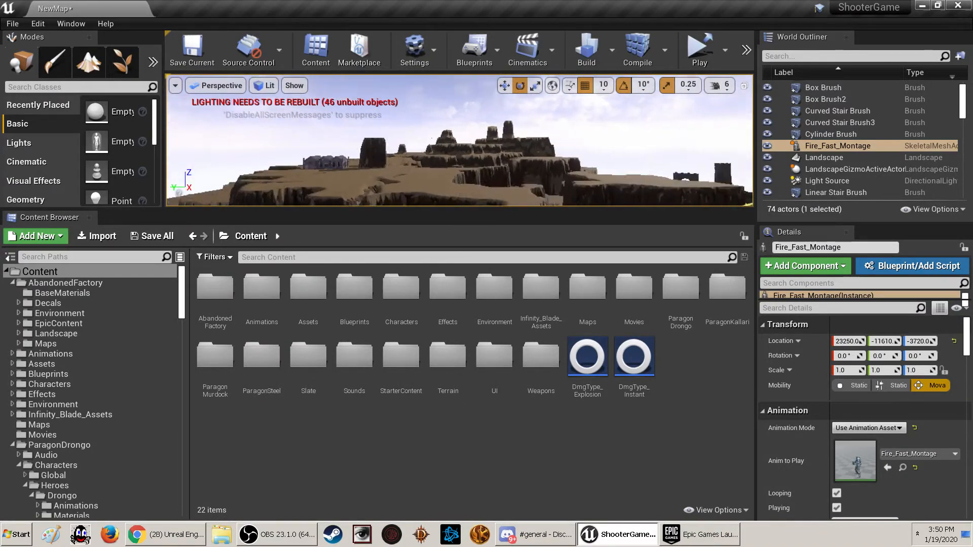
- Fly past the stepped mesas and examine the desert plain around the winged statue
key("w")
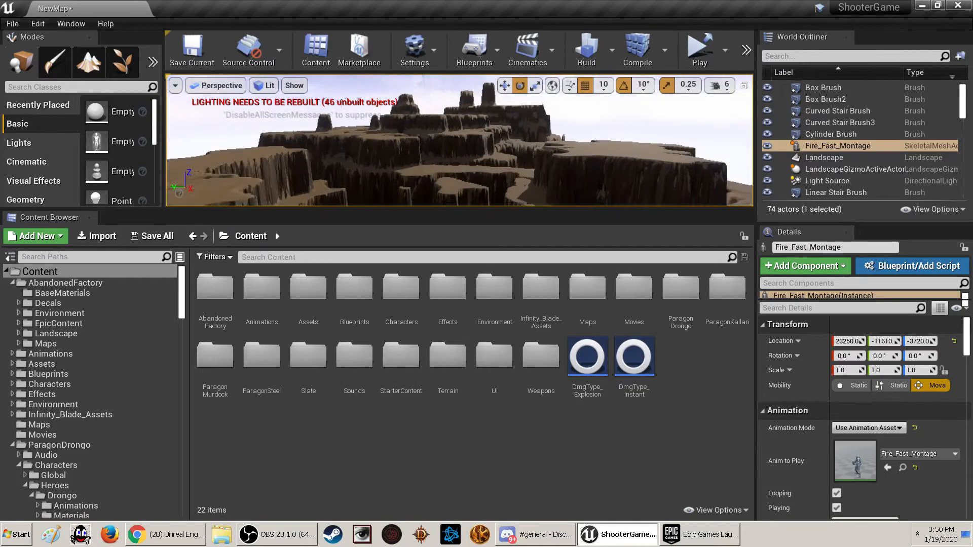
key("w")
mouse_move(460, 147)
right_mouse_down()
mouse_move(459, 109)
mouse_move(459, 144)
right_mouse_up()
key("w")
right_click_drag(459, 140, 507, 117)
key("w")
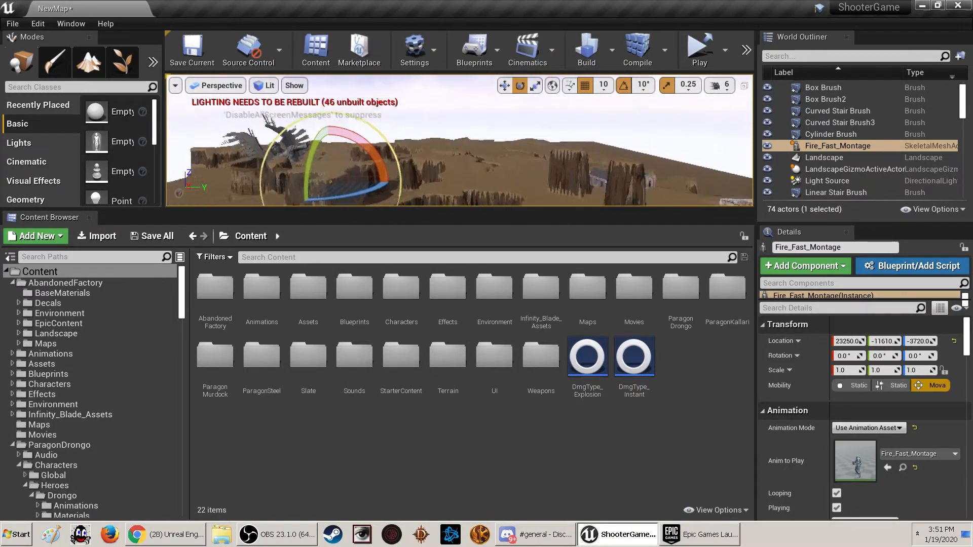
- Examine the sky, the sun and the terraced canyon cliffs by turning and flying through the level
right_click_drag(458, 140, 501, 149)
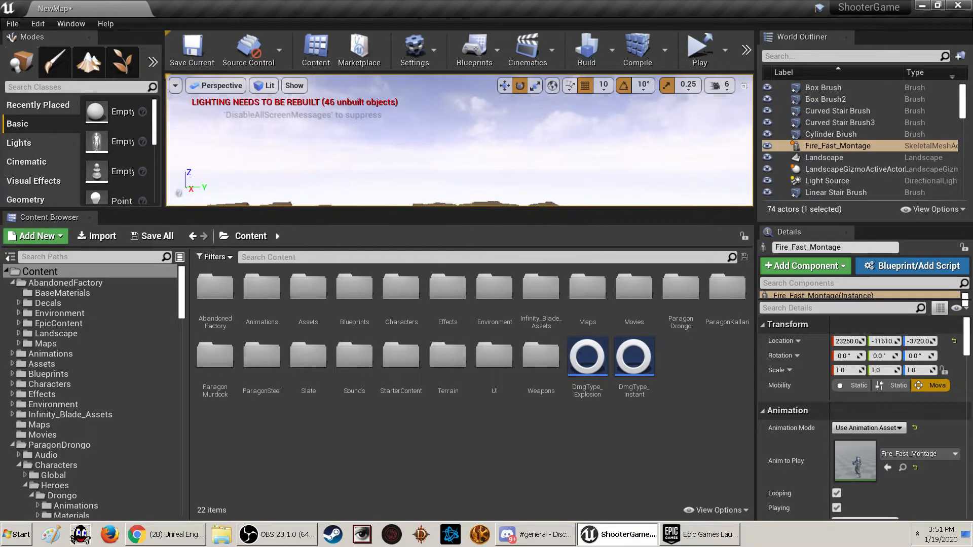
right_click_drag(459, 140, 413, 135)
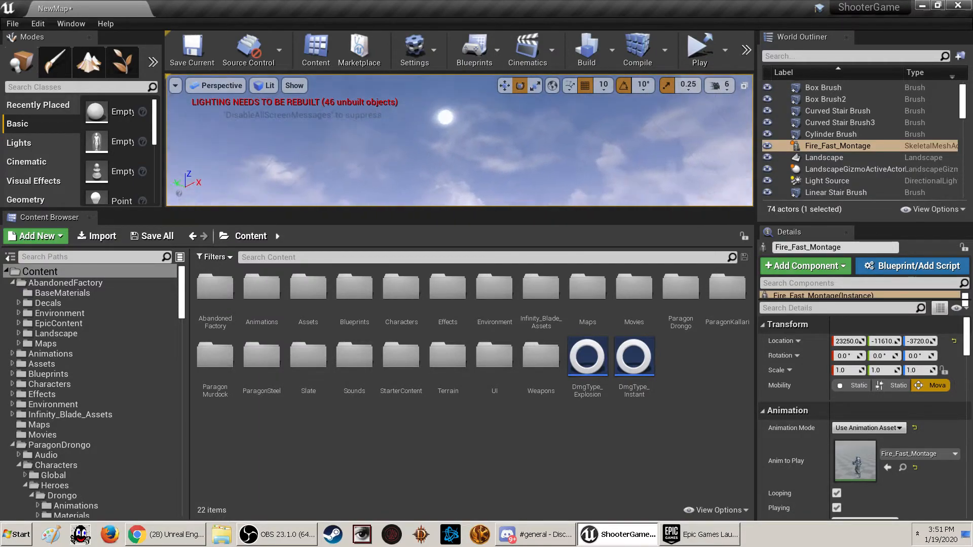
right_click_drag(413, 135, 547, 142)
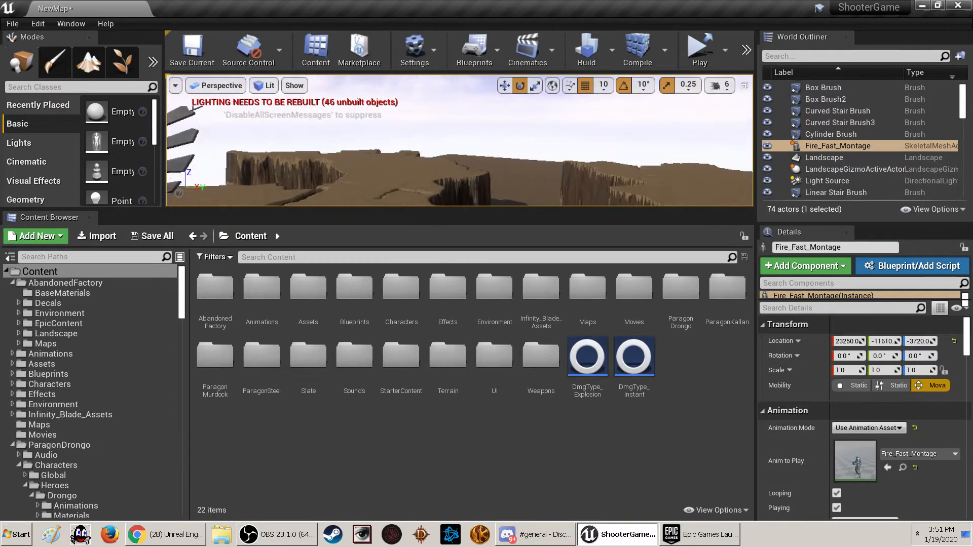
right_click_drag(406, 136, 380, 129)
key("w")
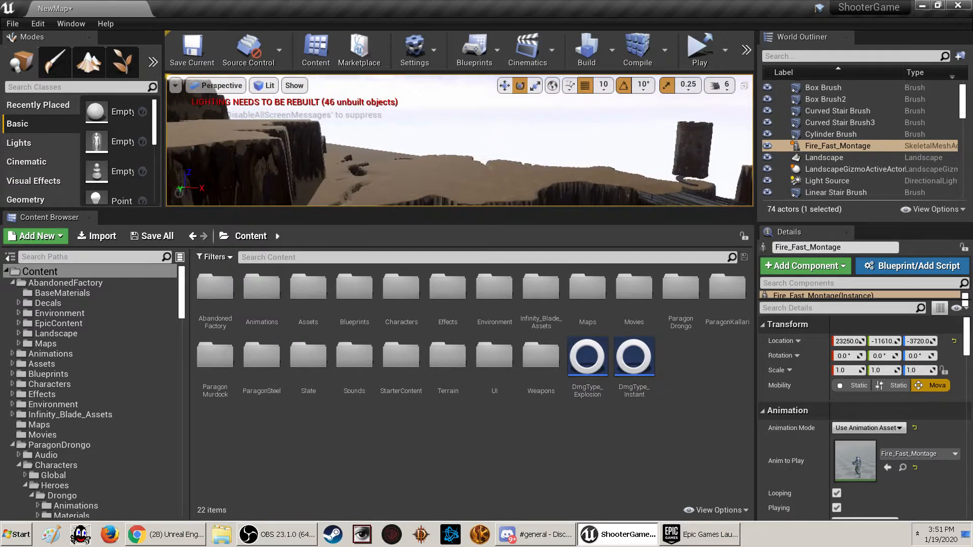
right_click_drag(380, 129, 304, 131)
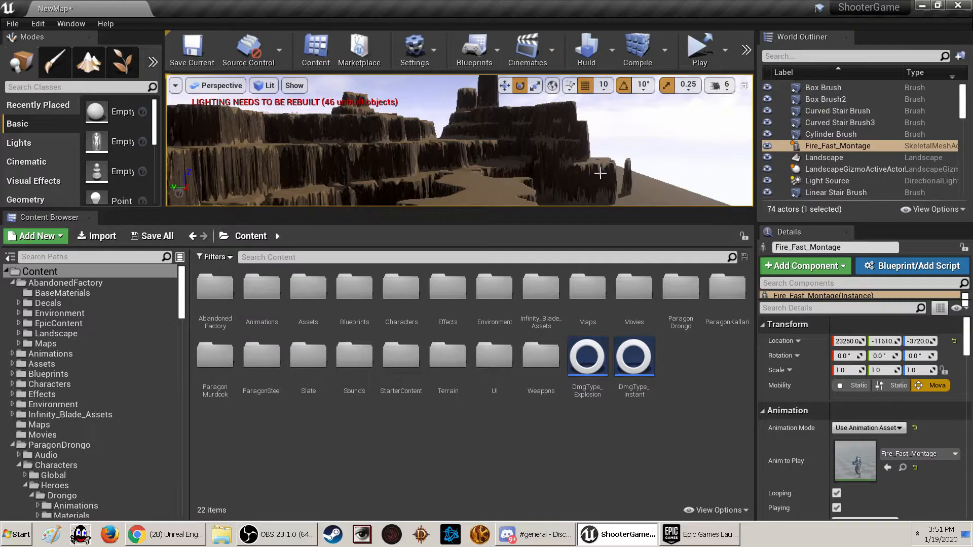
right_click_drag(598, 173, 446, 175)
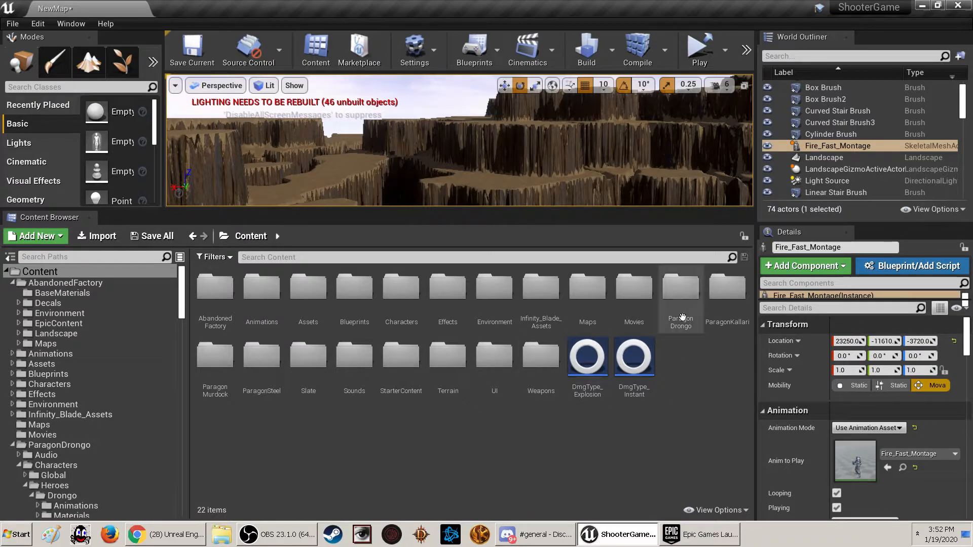
- Browse the ParagonDrongo FX folder and its Meshes subfolder, and return to the ParagonDrongo folder
double_click(680, 299)
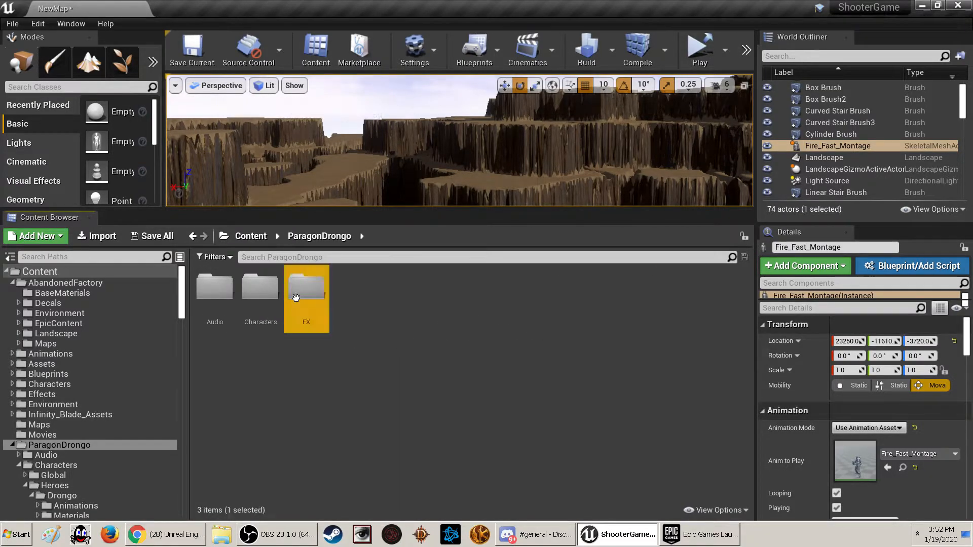
double_click(306, 287)
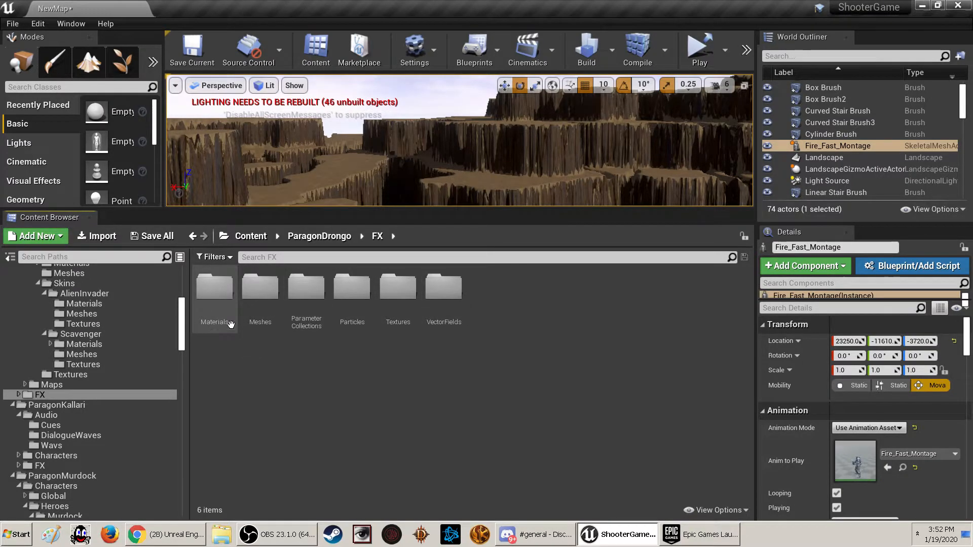
double_click(256, 307)
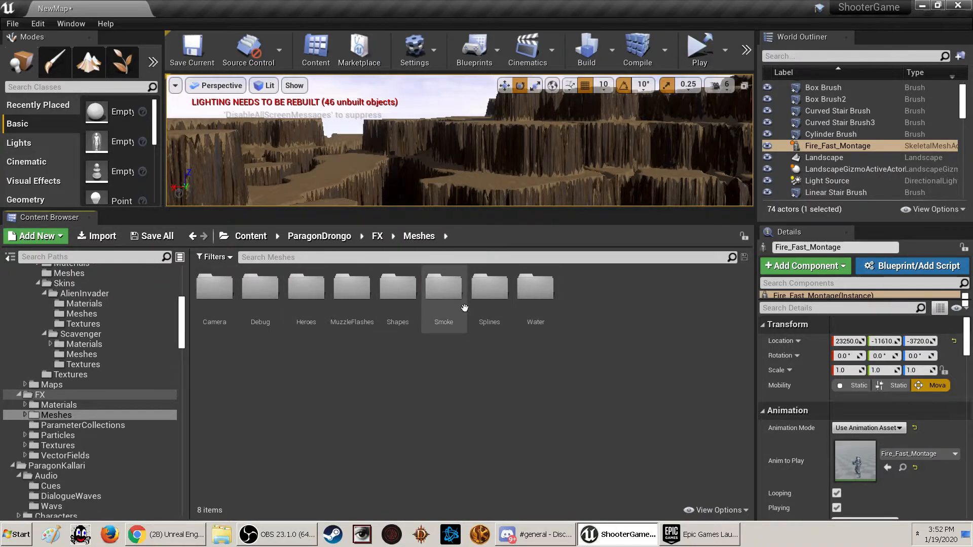
left_click(377, 236)
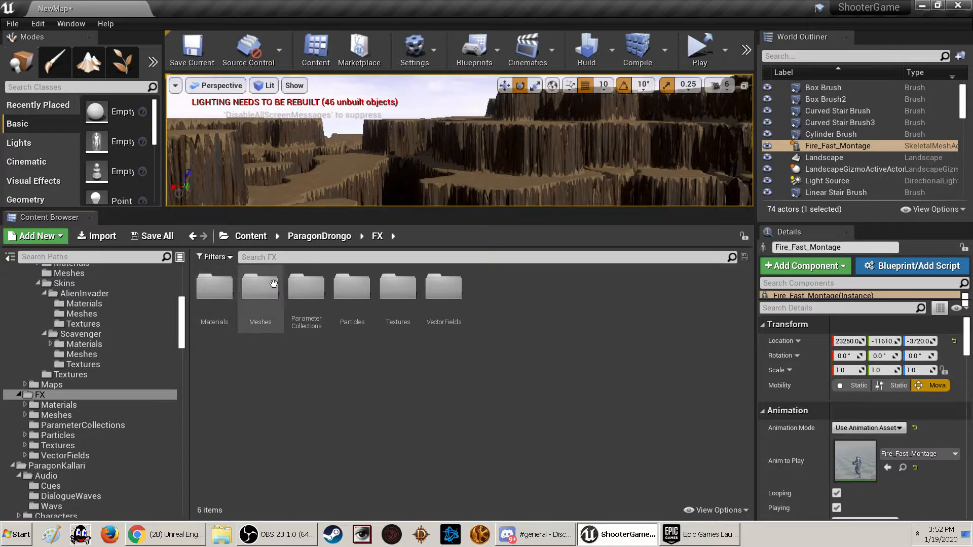
left_click(322, 236)
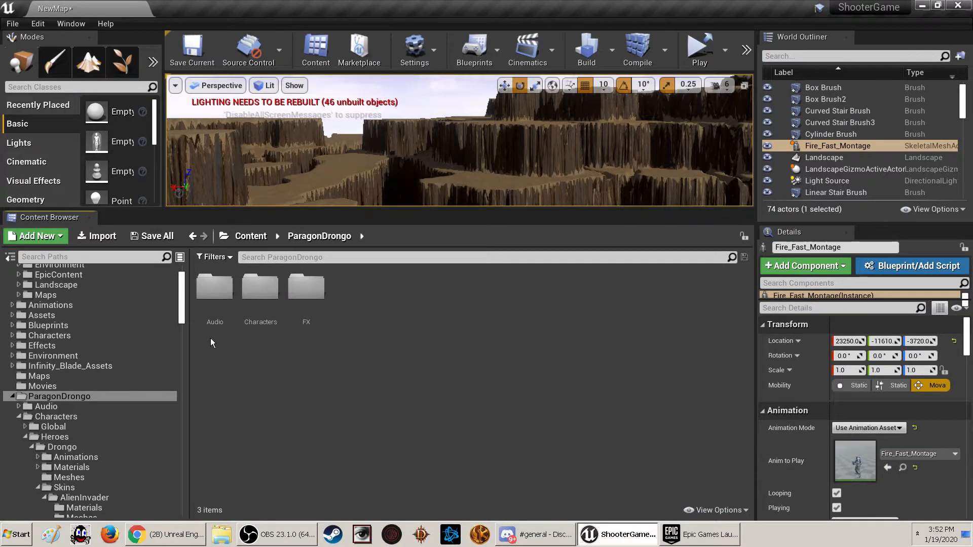
- Play the Drongo_Ability_LMB_Engage sound cue from ParagonDrongo's audio cues and open the audio Wavs folder
double_click(214, 287)
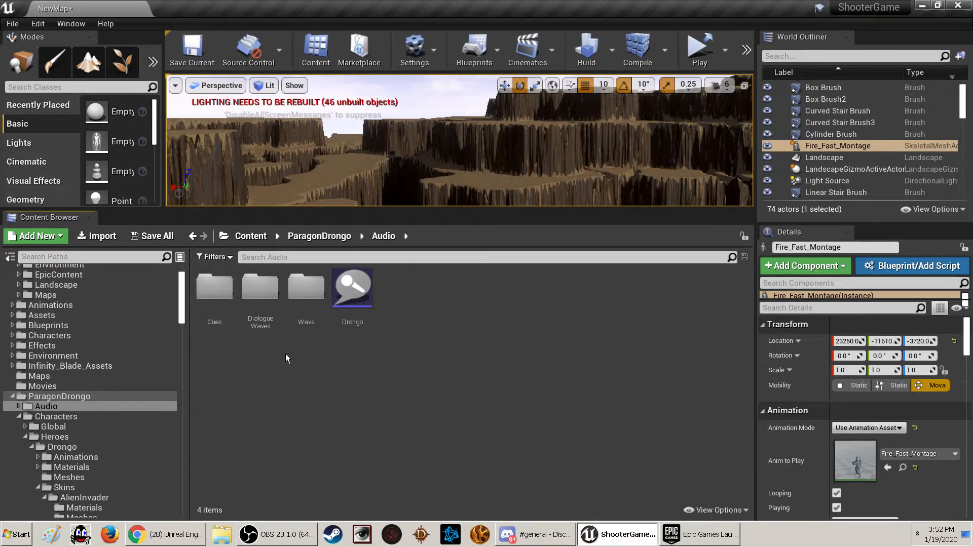
double_click(214, 287)
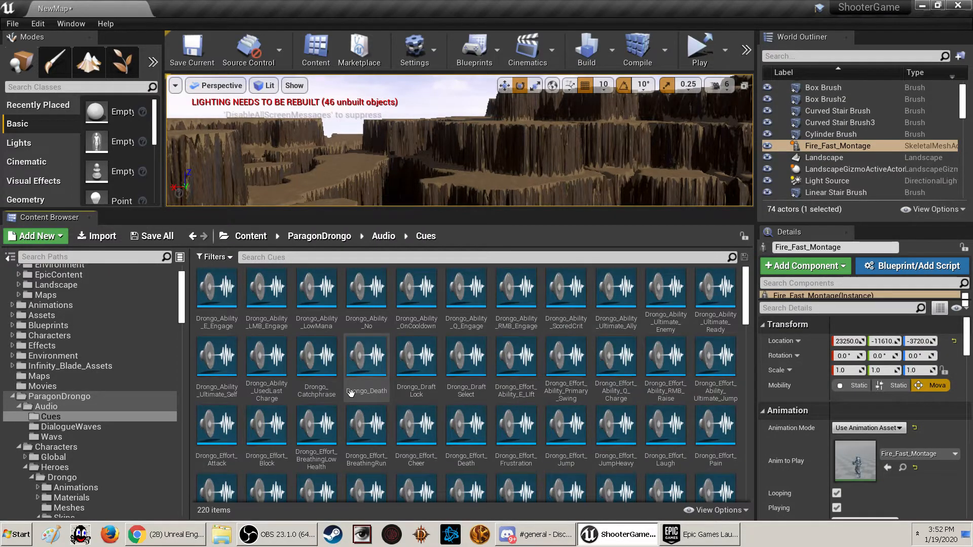
right_click(272, 299)
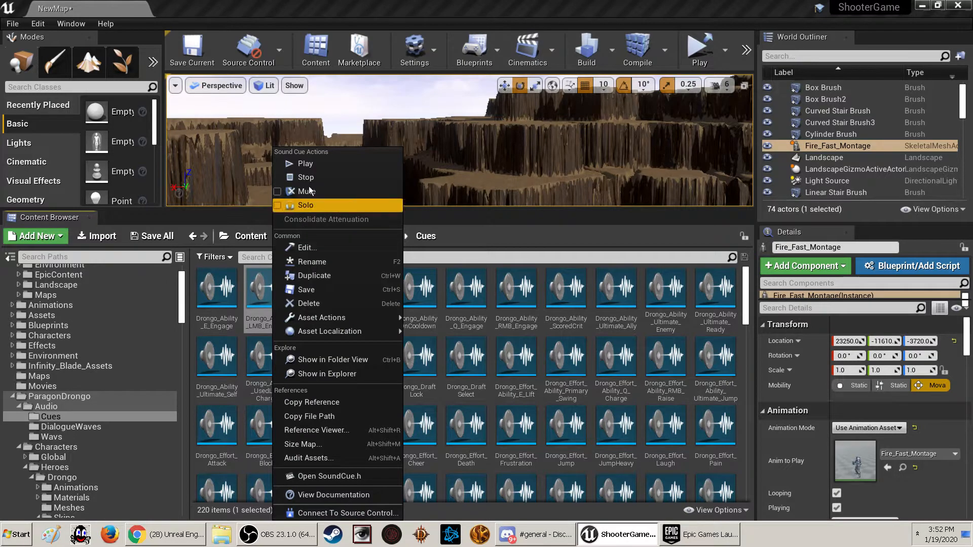
left_click(309, 163)
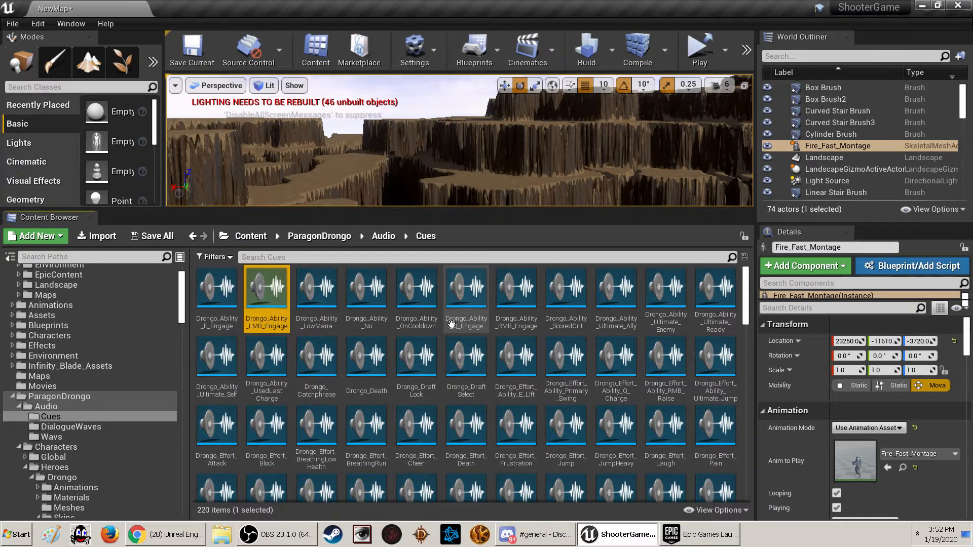
mouse_move(325, 306)
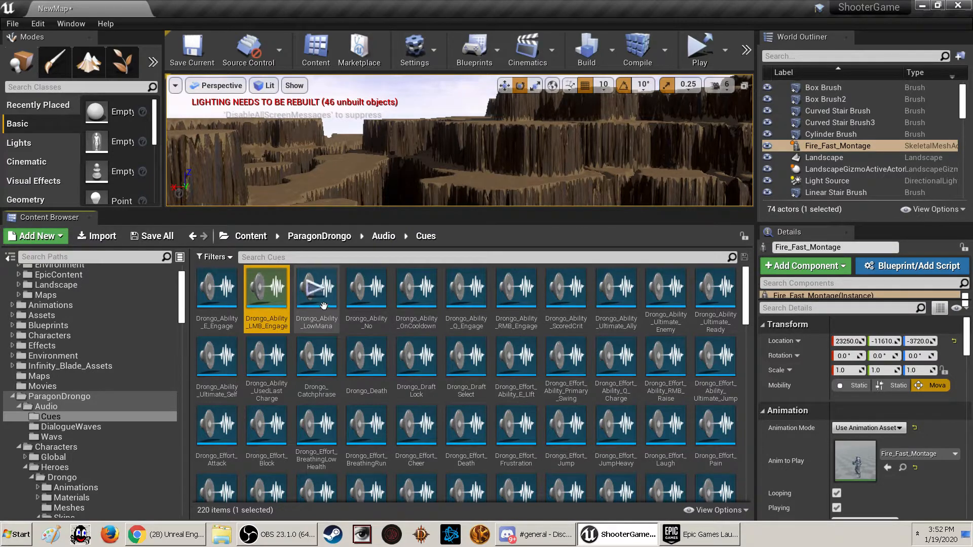
left_click(387, 237)
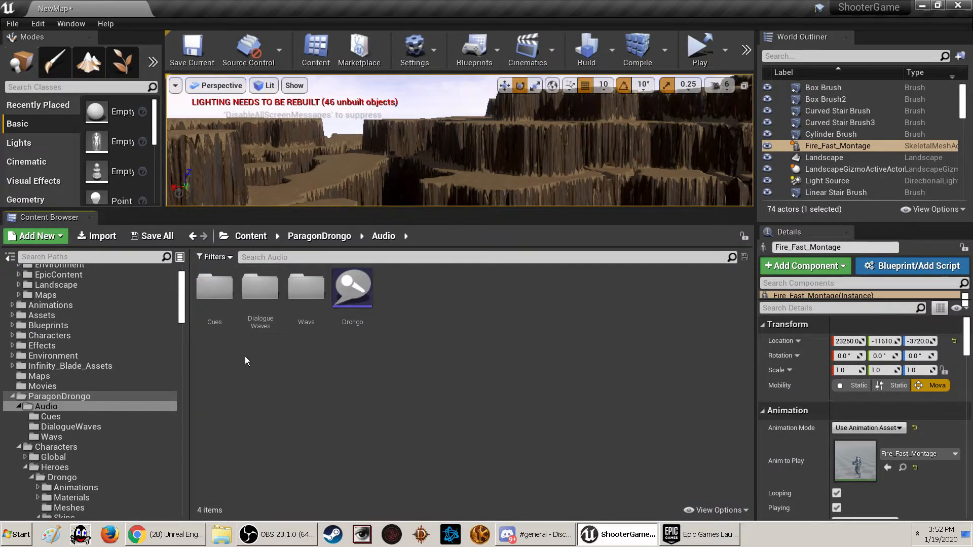
double_click(306, 288)
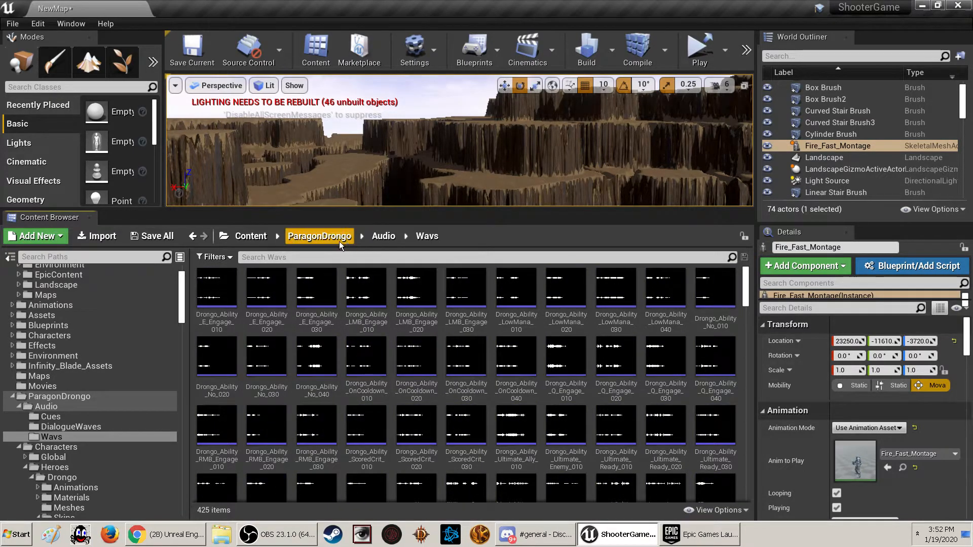
- Examine the Maps and Global folders inside ParagonDrongo's Characters folder
left_click(327, 242)
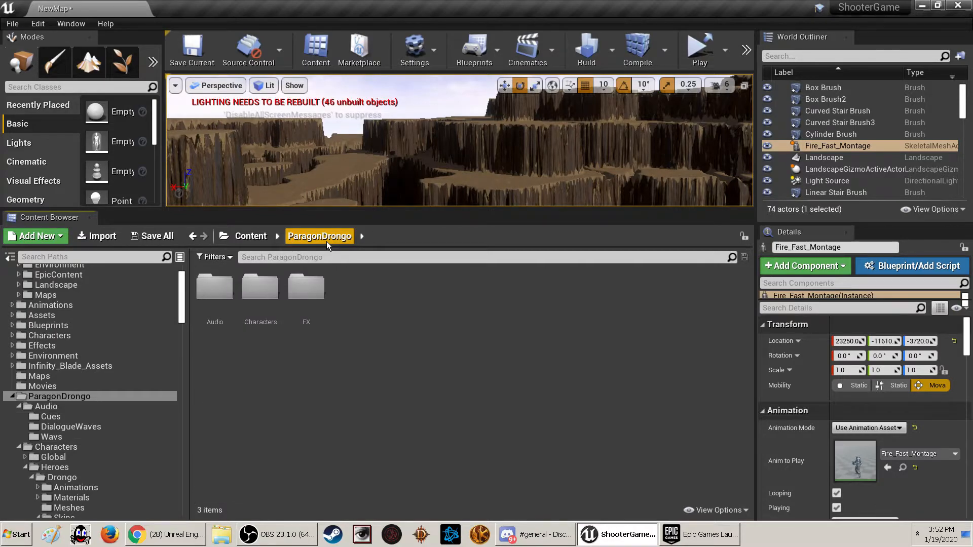
double_click(260, 287)
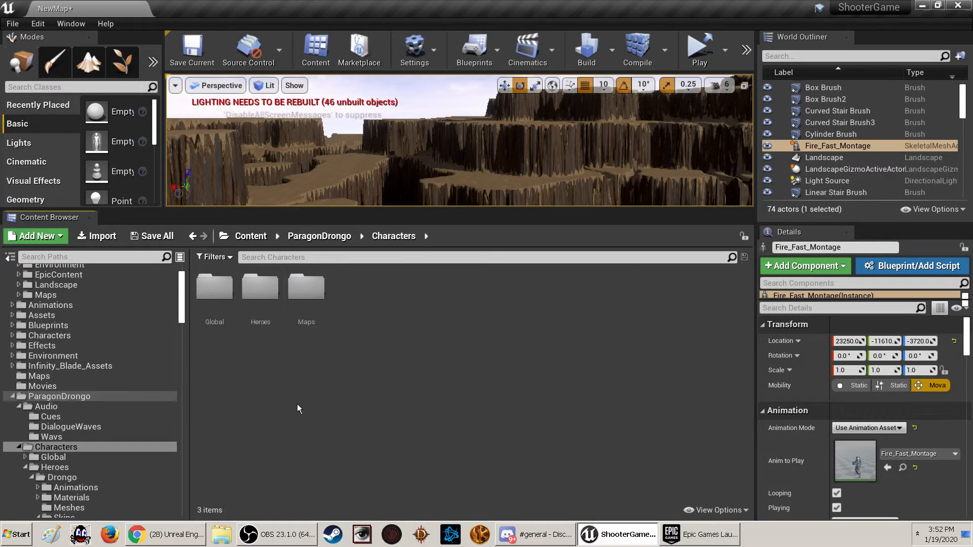
double_click(306, 287)
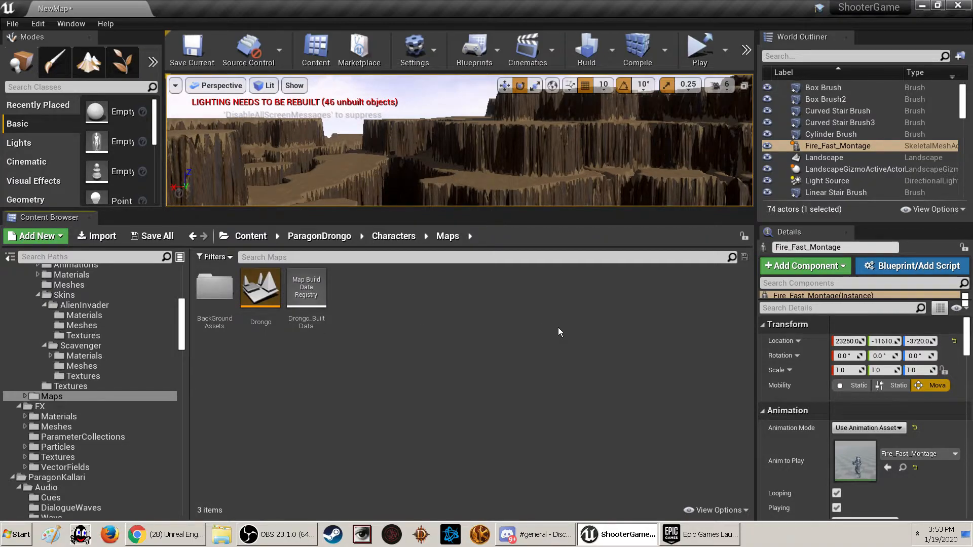
left_click(394, 242)
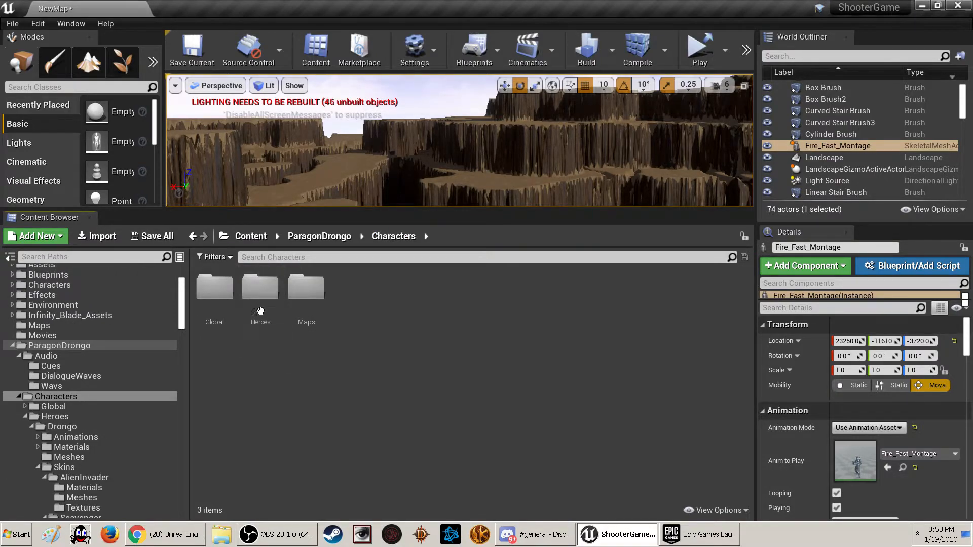
double_click(219, 303)
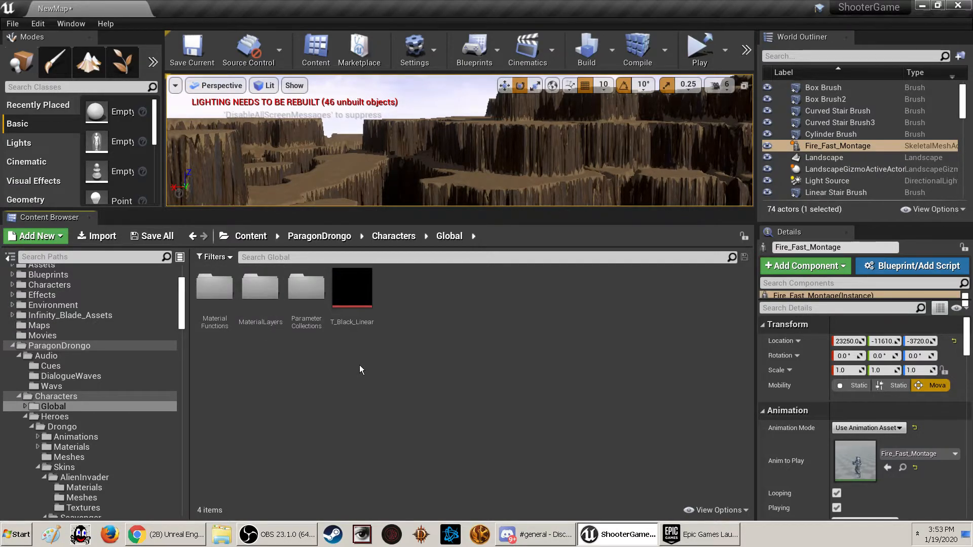
left_click(410, 238)
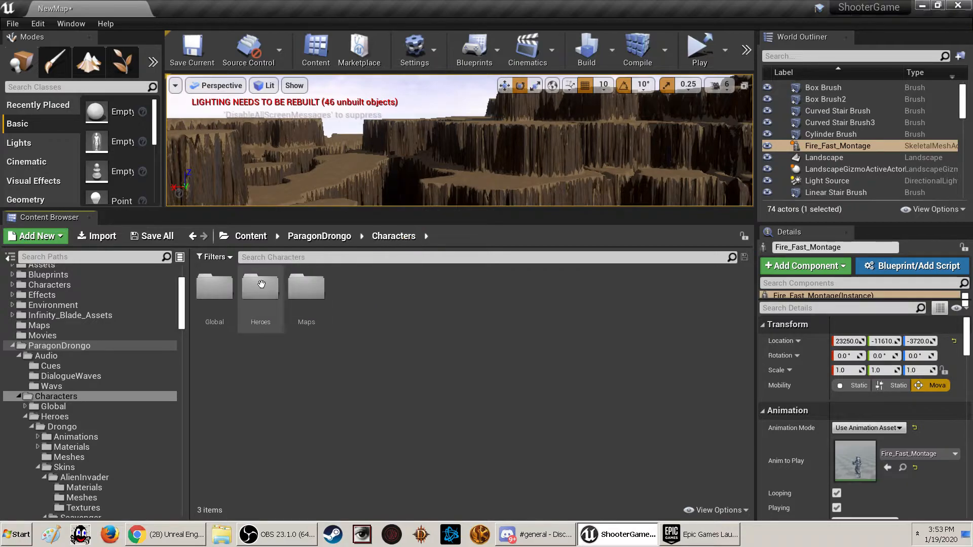
- Open the Drongo hero folder and examine its Meshes subfolder
double_click(261, 286)
double_click(214, 288)
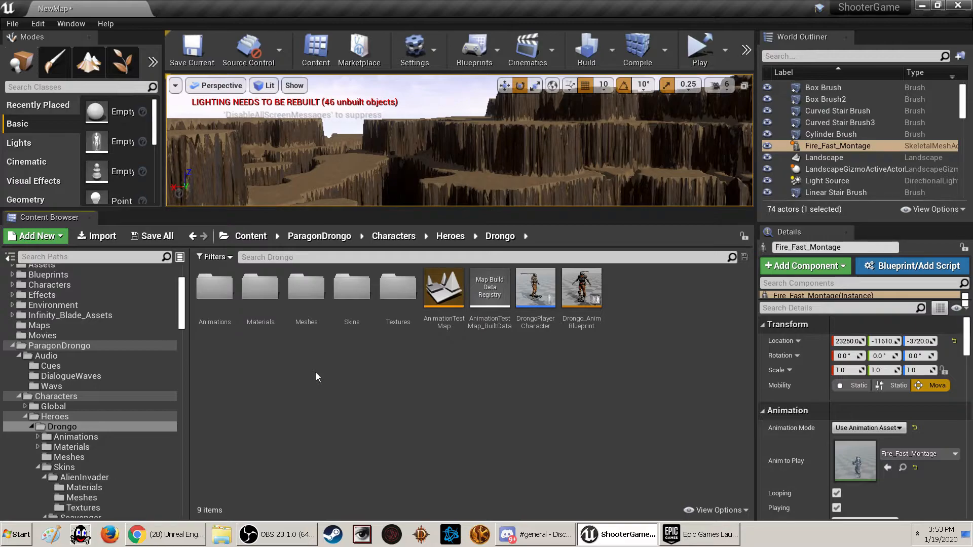
double_click(306, 296)
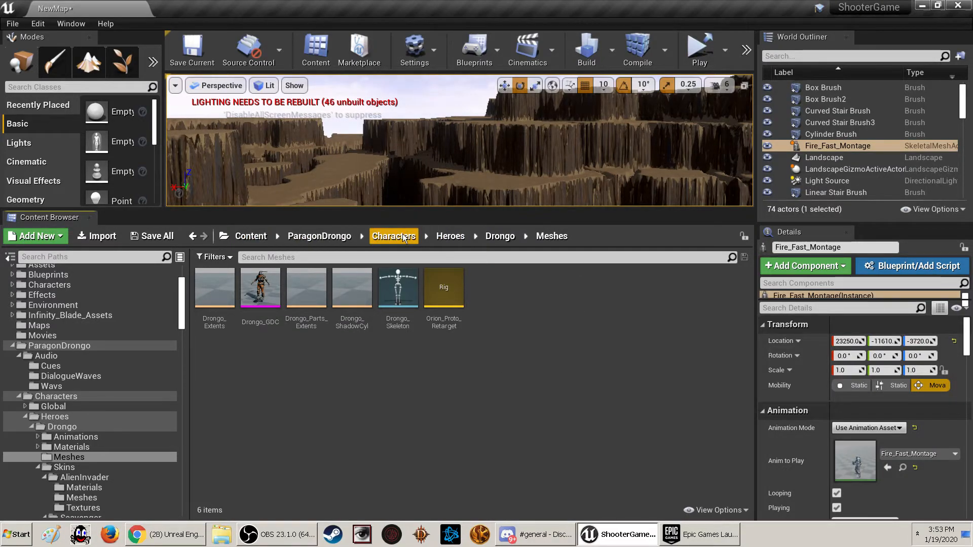
left_click(500, 236)
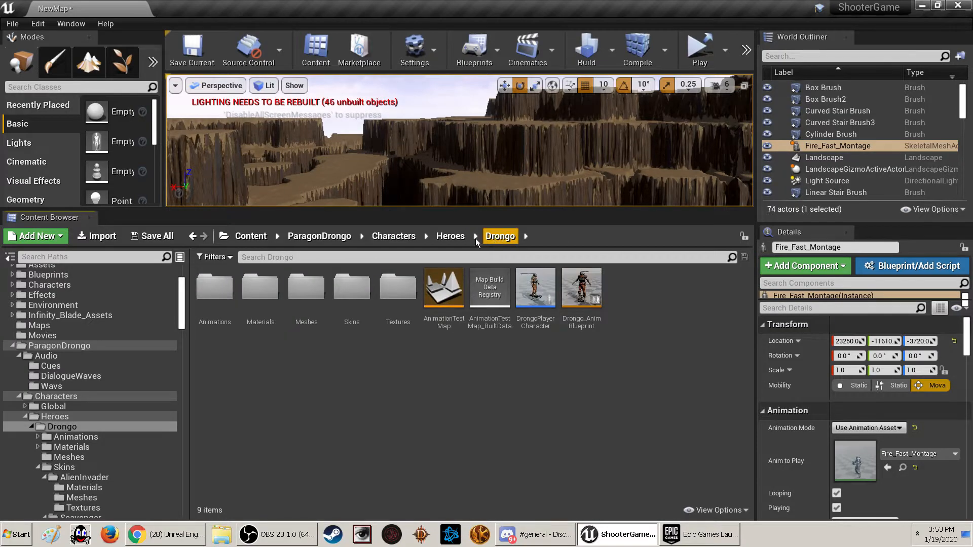
- Place the LevelStart_Montage from Drongo's Animations folder on the sand in front of the brick buildings, at about 10030, 4820, -1680
double_click(214, 288)
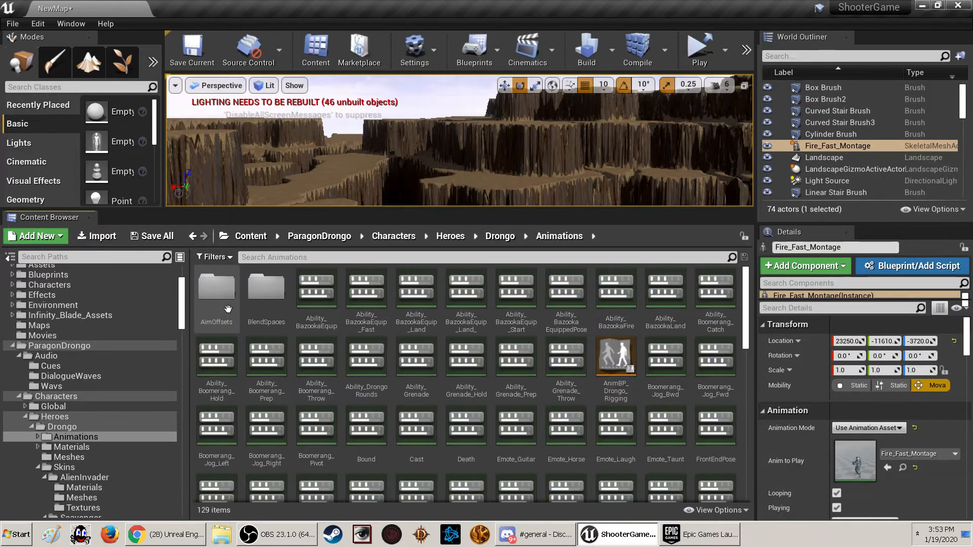
right_click_drag(547, 147, 566, 175)
key("w")
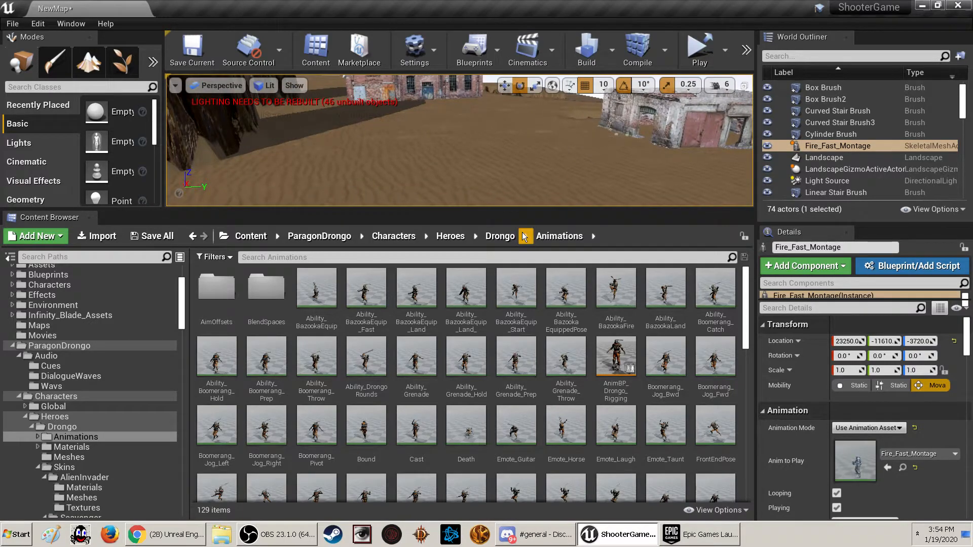
scroll(505, 347, "down", 1)
scroll(505, 346, "down", 4)
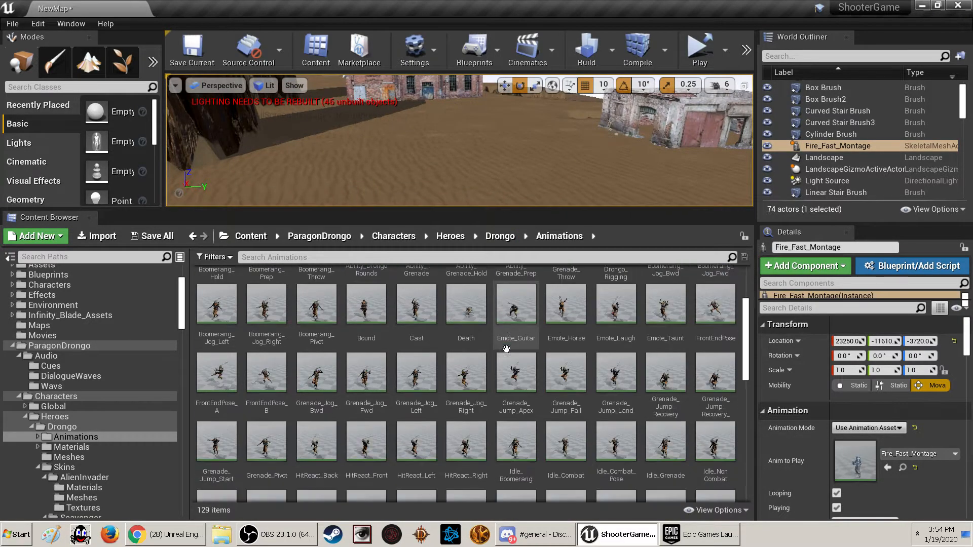
scroll(505, 349, "down", 5)
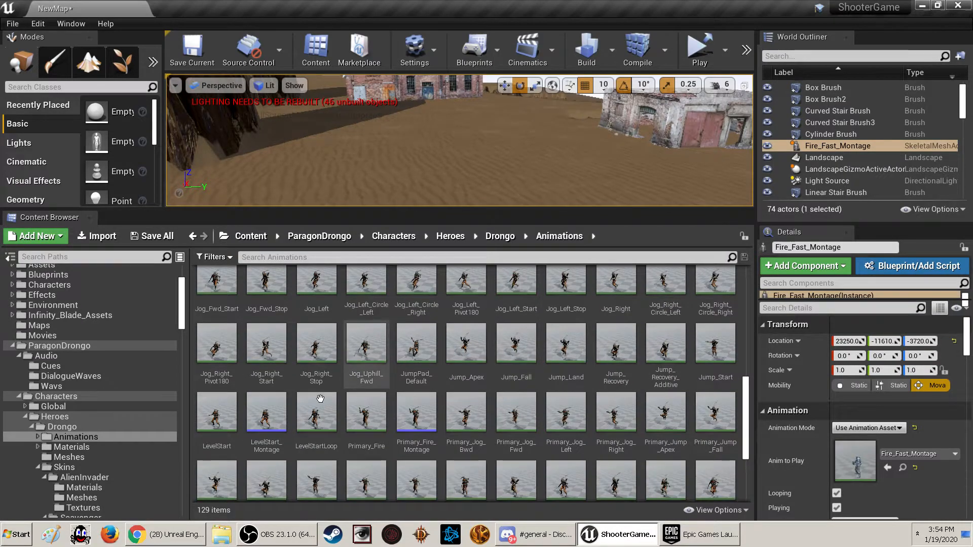
left_click(270, 423)
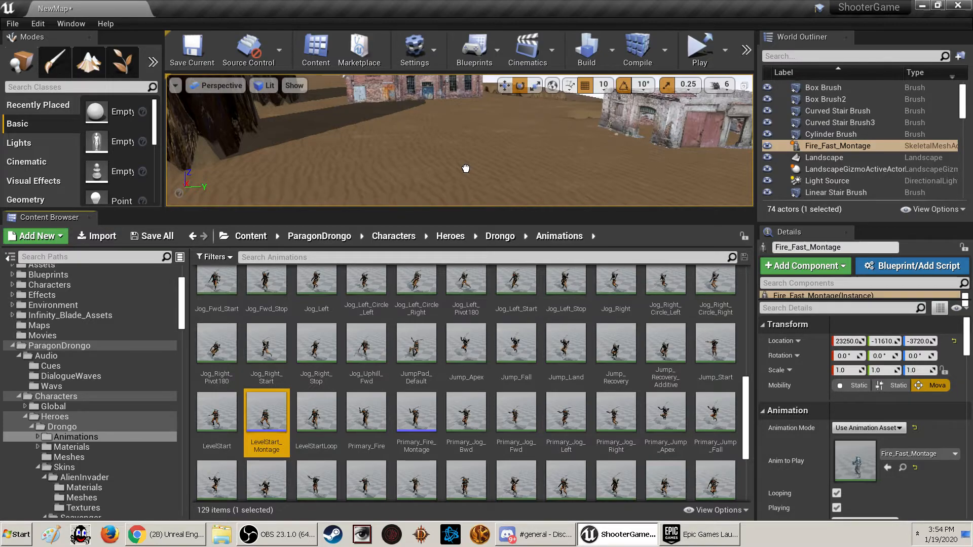
left_click_drag(466, 168, 466, 169)
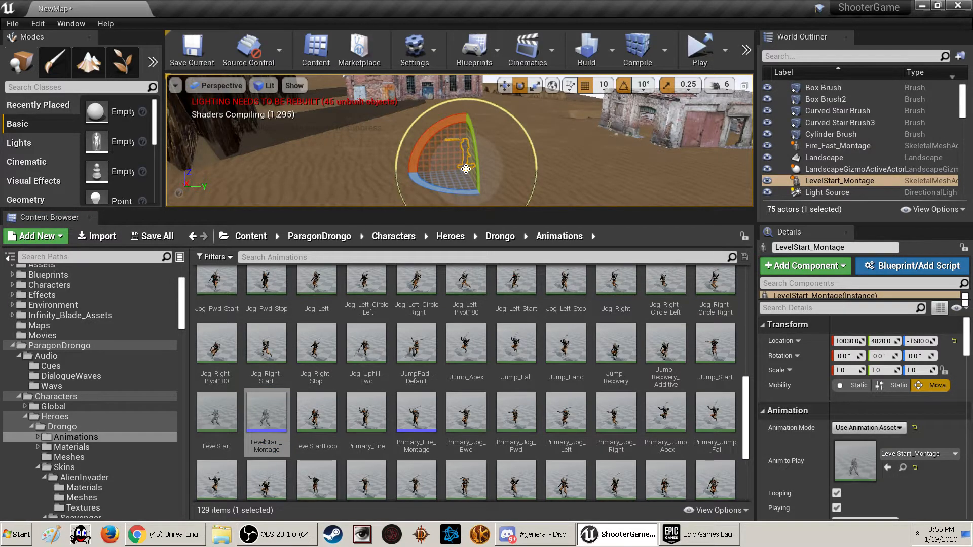
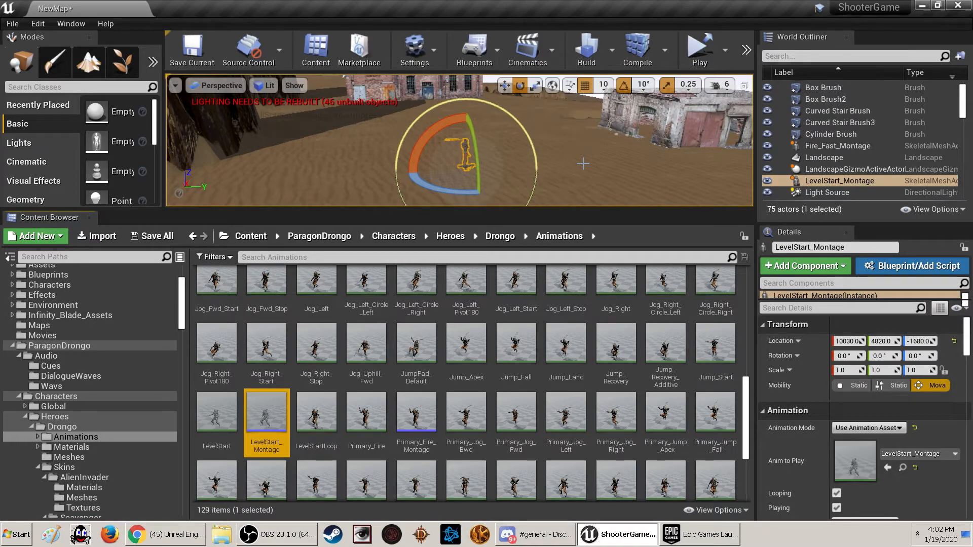
- Playtest the map in a game window, walking past the winged statue, the rock doorway and the cliff walls
scroll(750, 394, "up", 3)
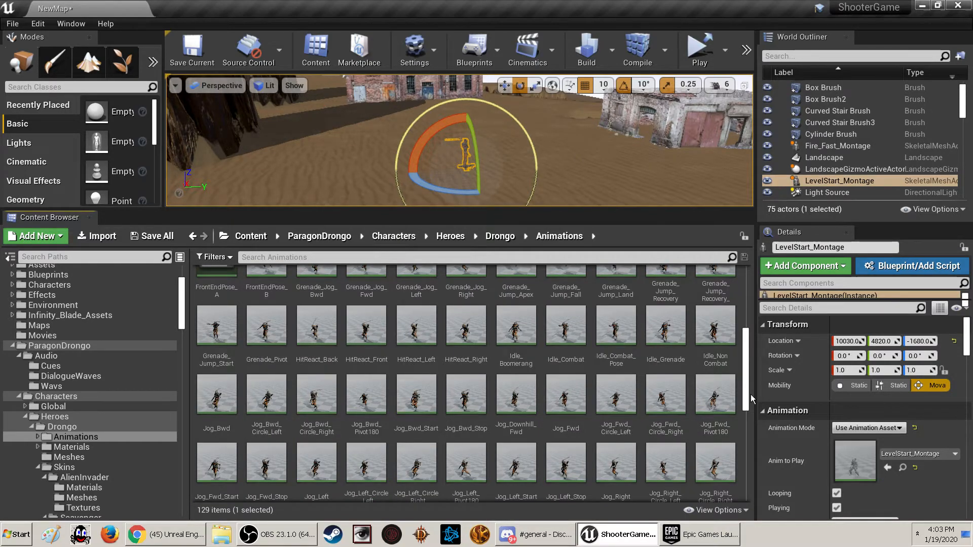
scroll(749, 394, "up", 4)
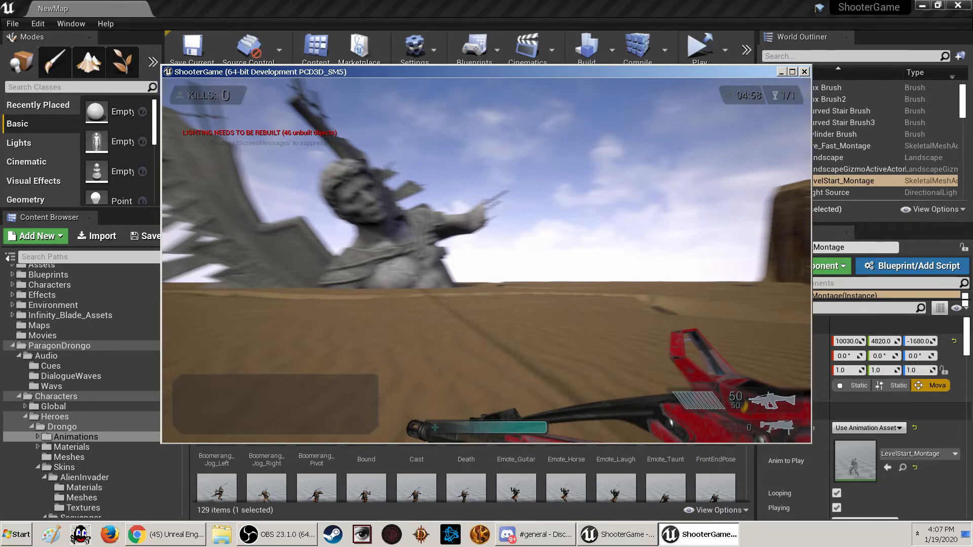
key("w")
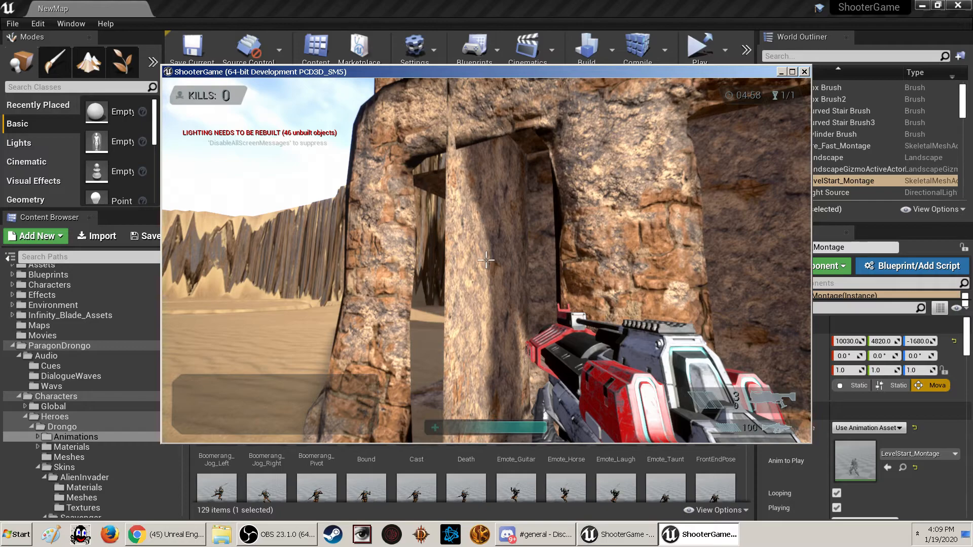
key("w")
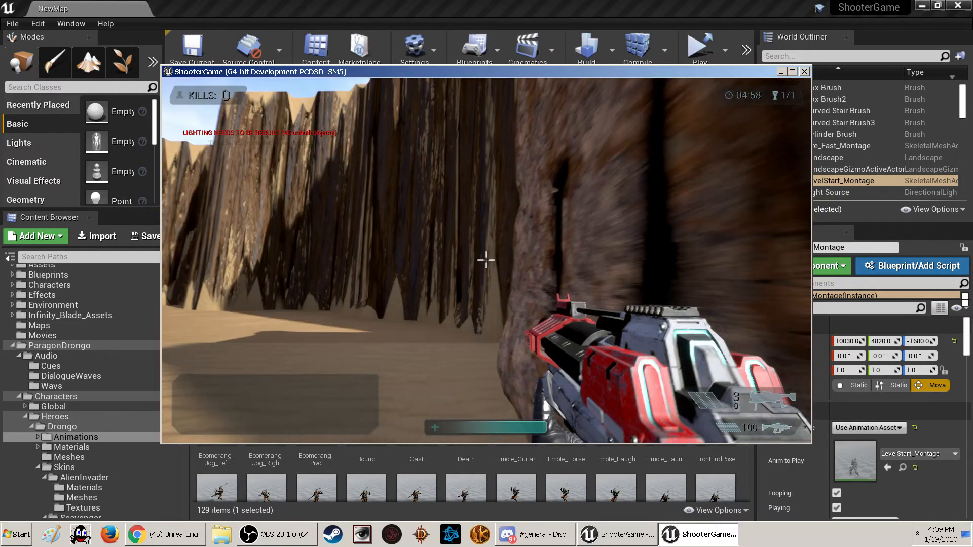
key("s")
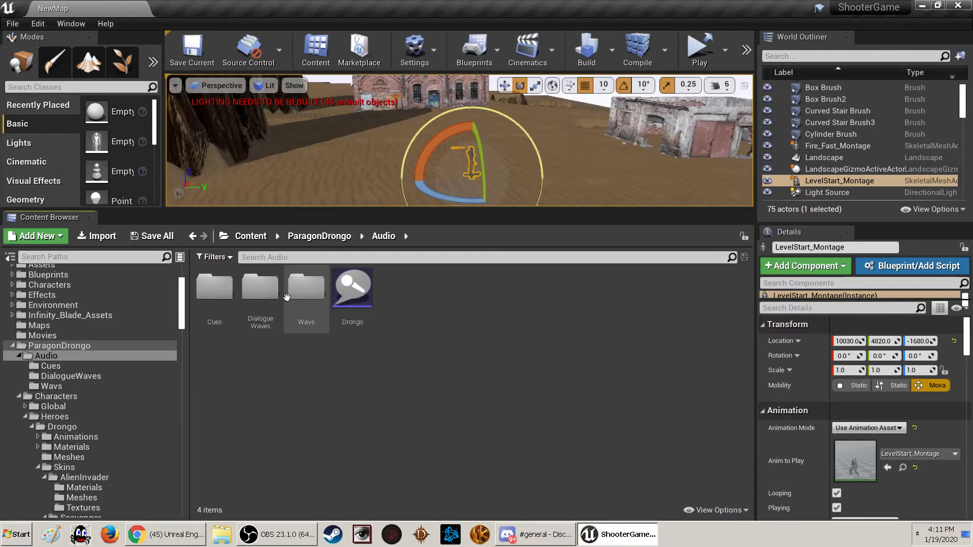
- Look through ParagonDrongo's audio Cues and Drongo's Animations folders, and return to the root Content folder
double_click(214, 286)
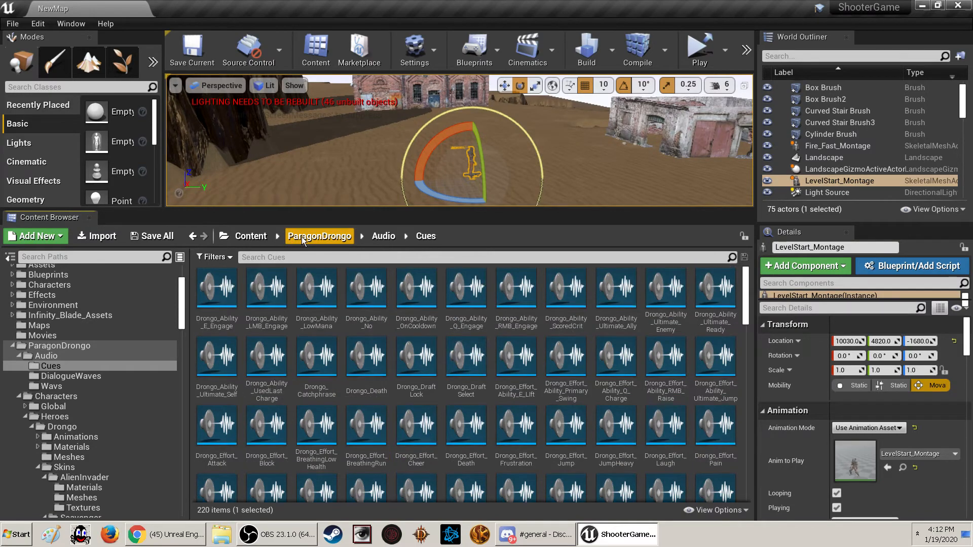
left_click(302, 236)
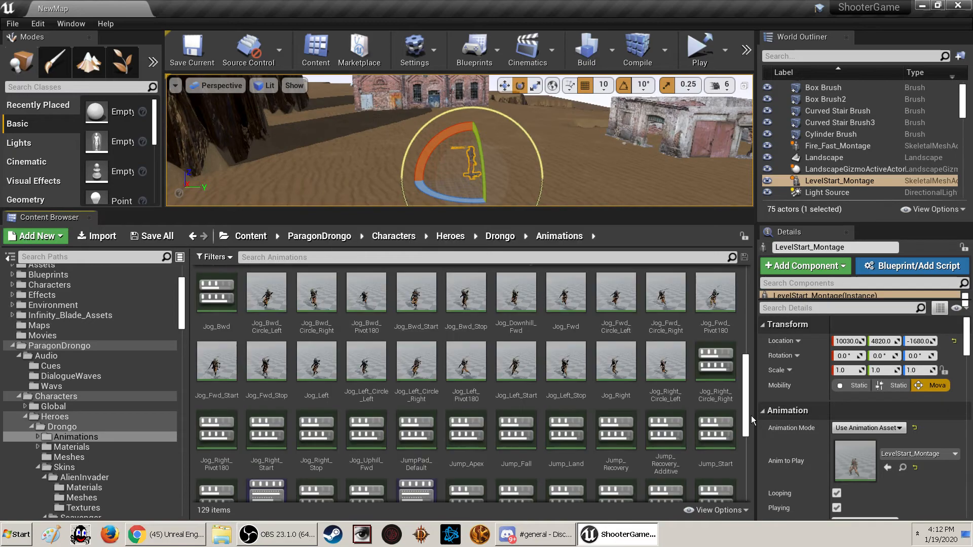
left_click_drag(751, 415, 747, 442)
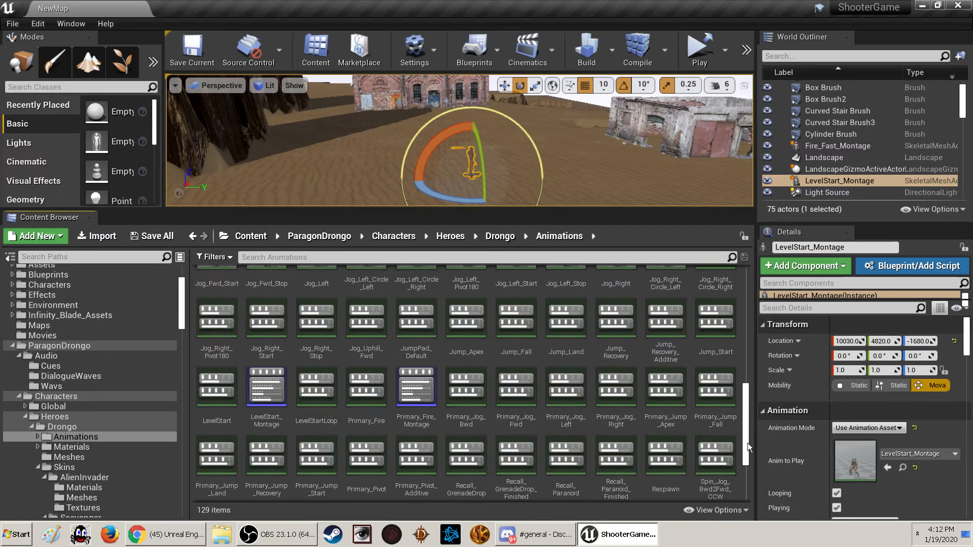
left_click(319, 236)
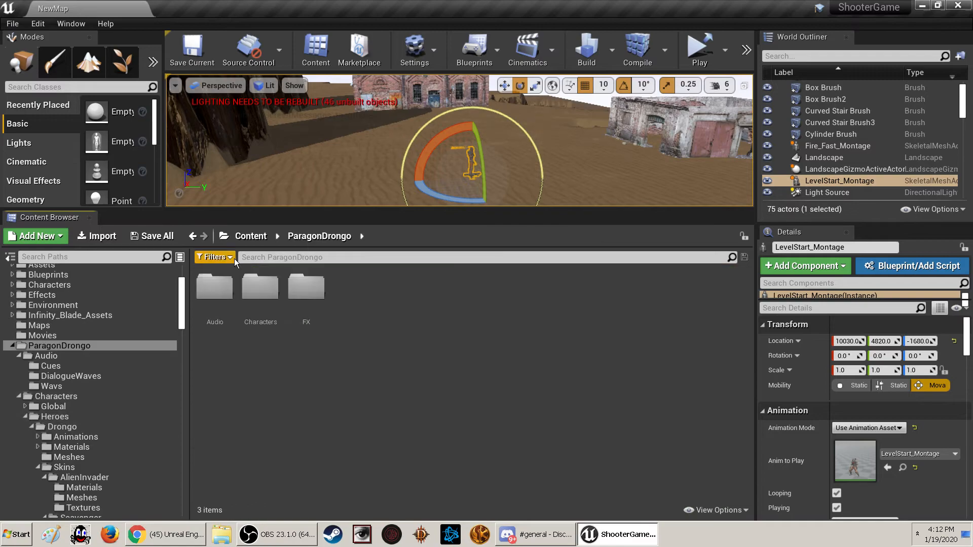
left_click(252, 238)
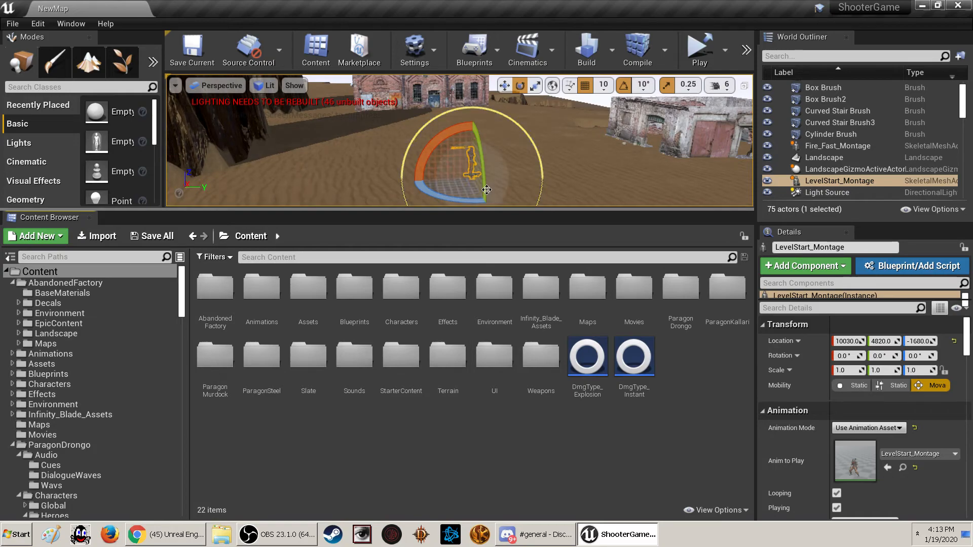
- Examine the curved stone staircase against the wooden-textured walls in the level
right_click_drag(483, 186, 379, 196)
key("w")
key("s")
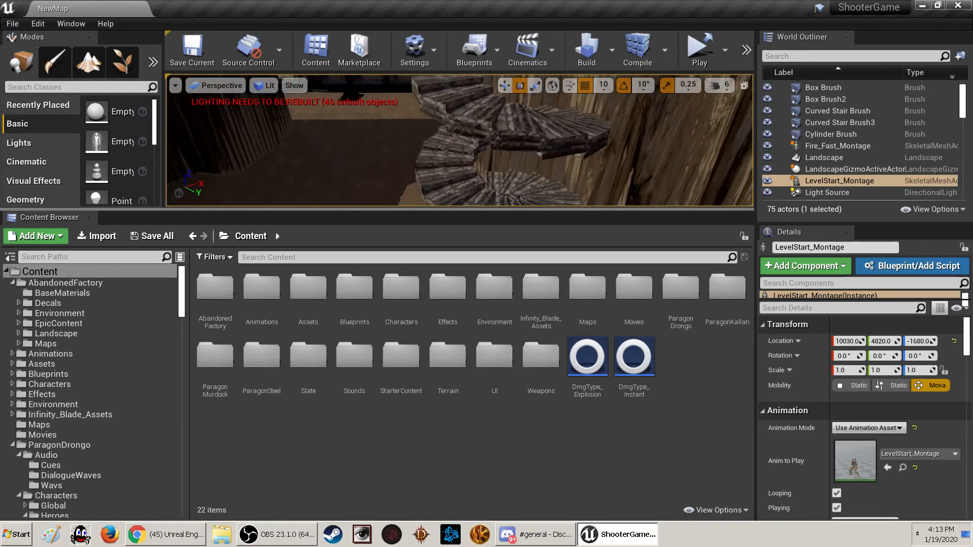
key("w")
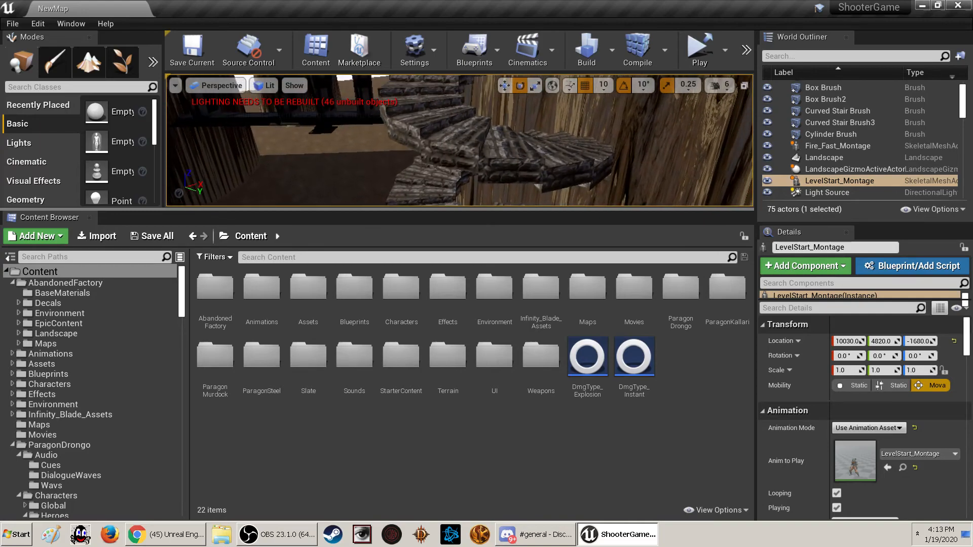
right_click_drag(459, 141, 547, 160)
right_click_drag(459, 140, 578, 155)
mouse_move(458, 140)
right_mouse_down()
mouse_move(527, 147)
mouse_move(459, 142)
right_mouse_up()
- Set the viewport camera speed to 4
left_click(720, 85)
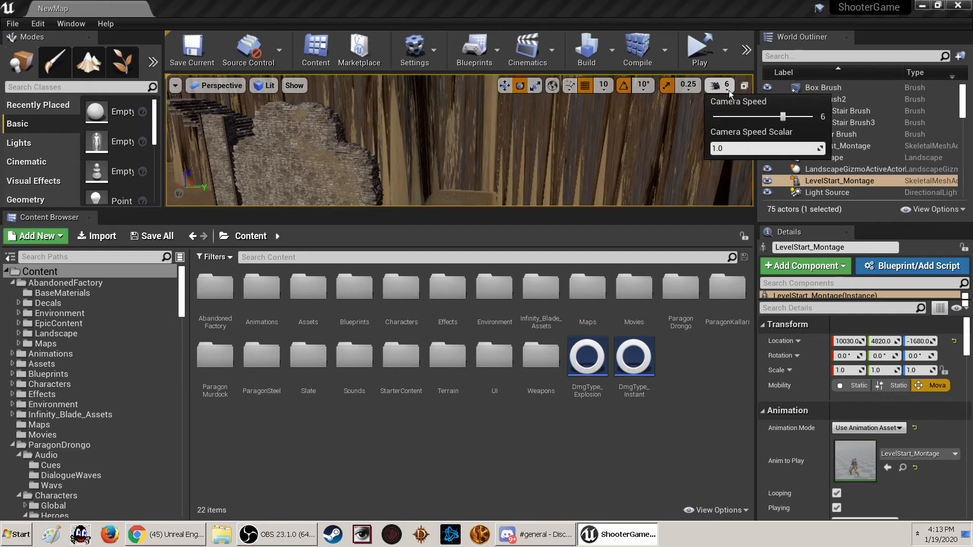
left_click_drag(784, 116, 757, 116)
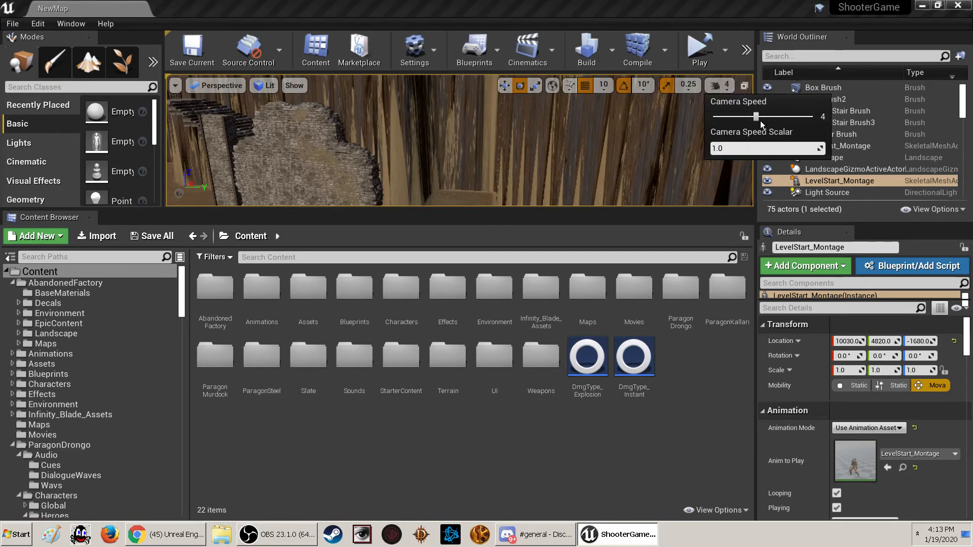
left_click(583, 474)
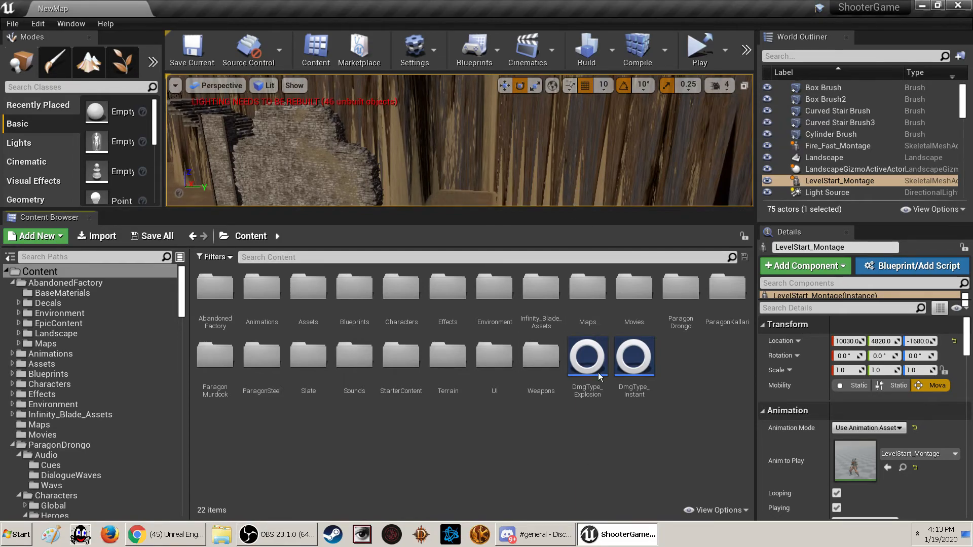
- Examine the straight and curved stone staircases inside the walled enclosure
right_click_drag(567, 147, 611, 151)
key("w")
key("w")
key("w")
key("w")
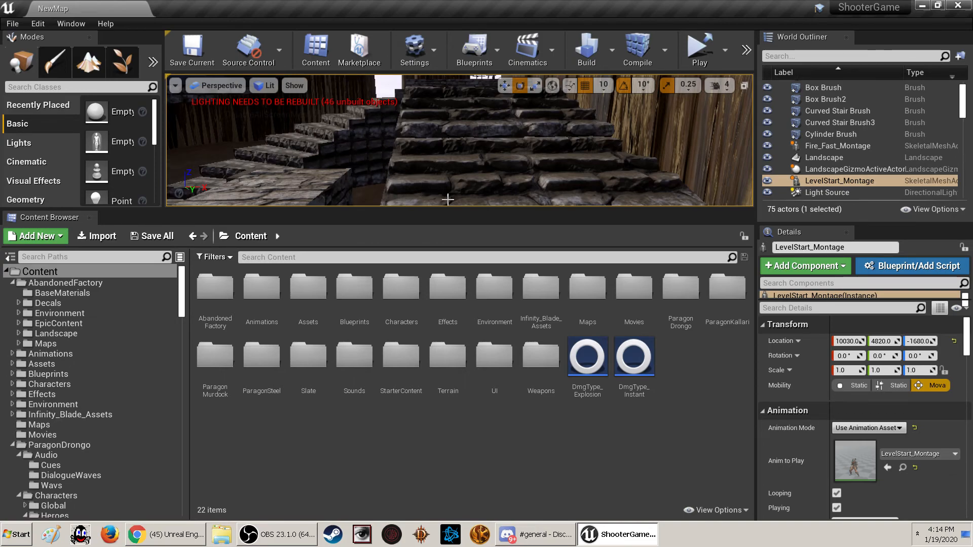
right_click_drag(359, 168, 323, 146)
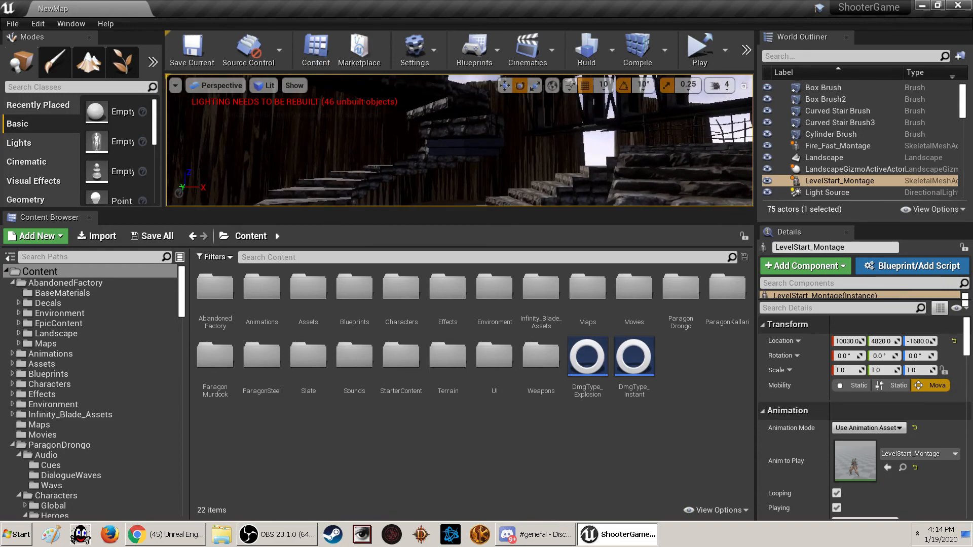
right_click_drag(547, 152, 541, 150)
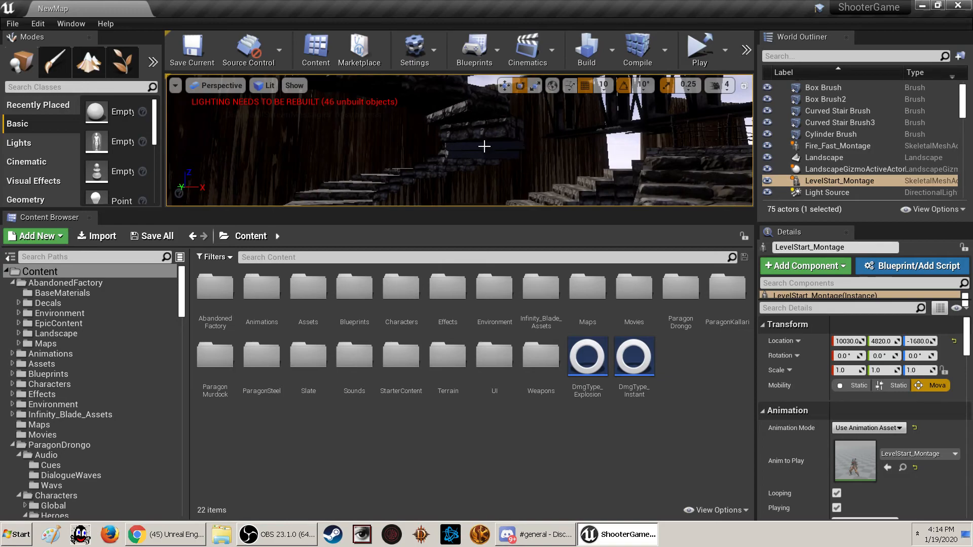
mouse_move(467, 146)
right_mouse_down()
mouse_move(458, 126)
mouse_move(471, 142)
right_mouse_up()
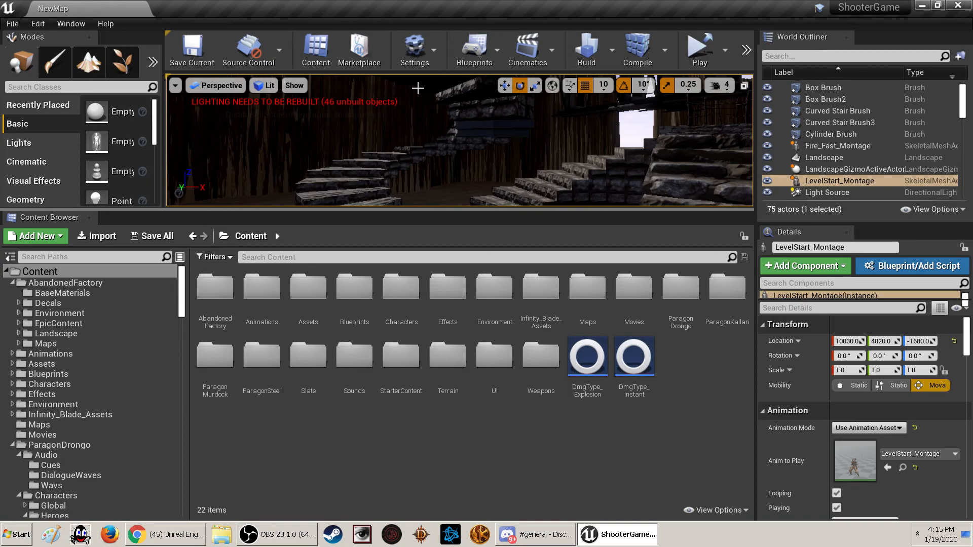
- Examine the enclosure's wall tops, the railed bridge on pillars and the shaded ground below
right_click_drag(569, 168, 525, 147)
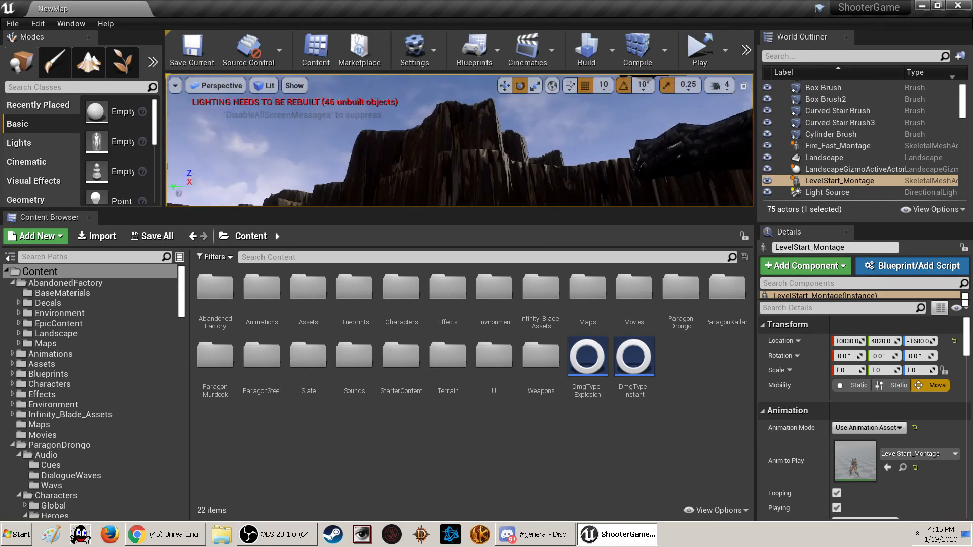
right_click_drag(524, 147, 476, 96)
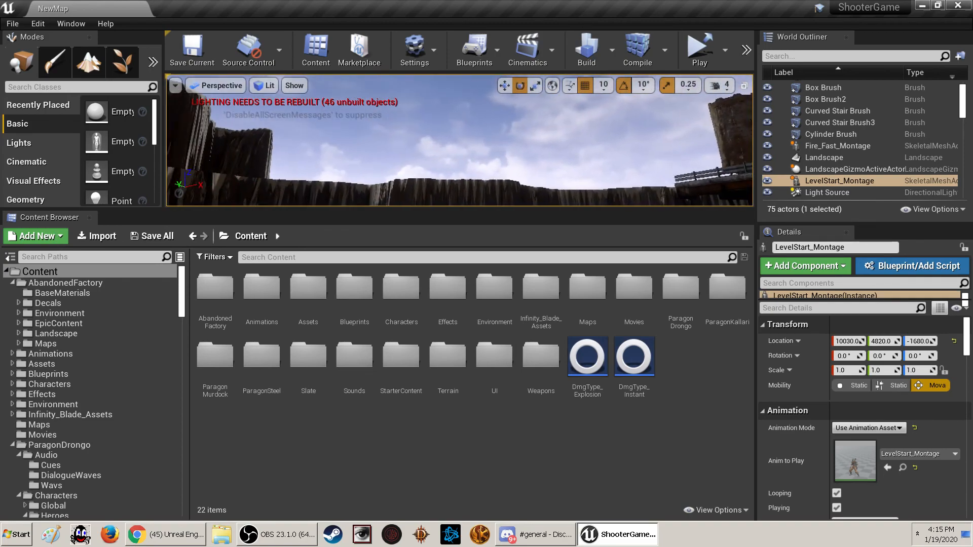
right_click_drag(476, 96, 467, 97)
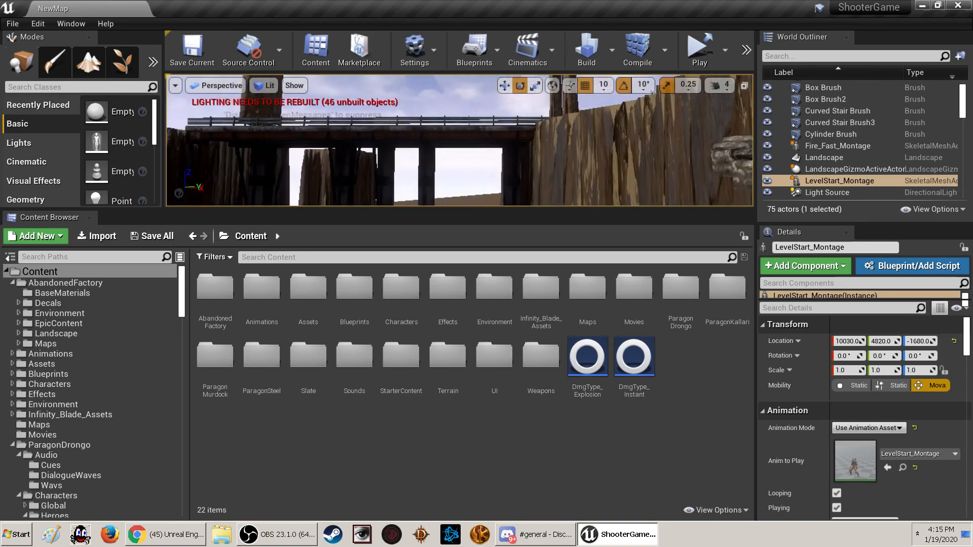
right_click_drag(466, 137, 479, 96)
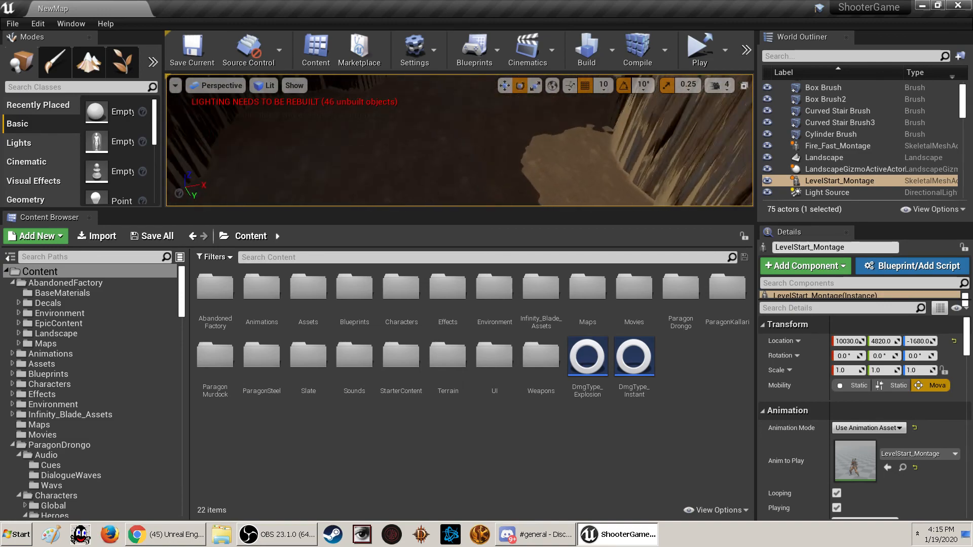
mouse_move(466, 152)
right_mouse_down()
mouse_move(471, 99)
mouse_move(534, 104)
mouse_move(543, 121)
mouse_move(565, 122)
mouse_move(452, 154)
mouse_move(467, 156)
right_mouse_up()
key("w")
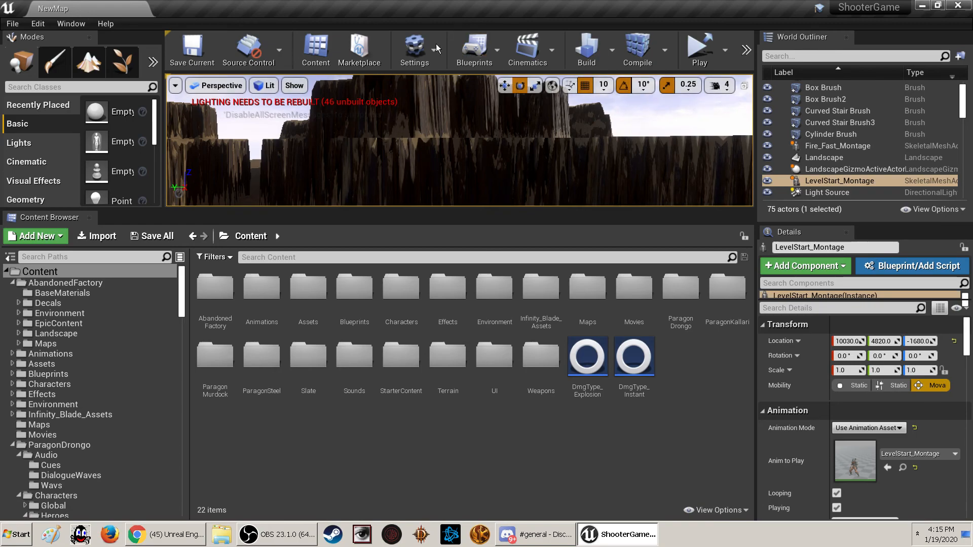
- Examine the cliffs, the ruins and the open sand outside the enclosure
right_click_drag(357, 168, 287, 150)
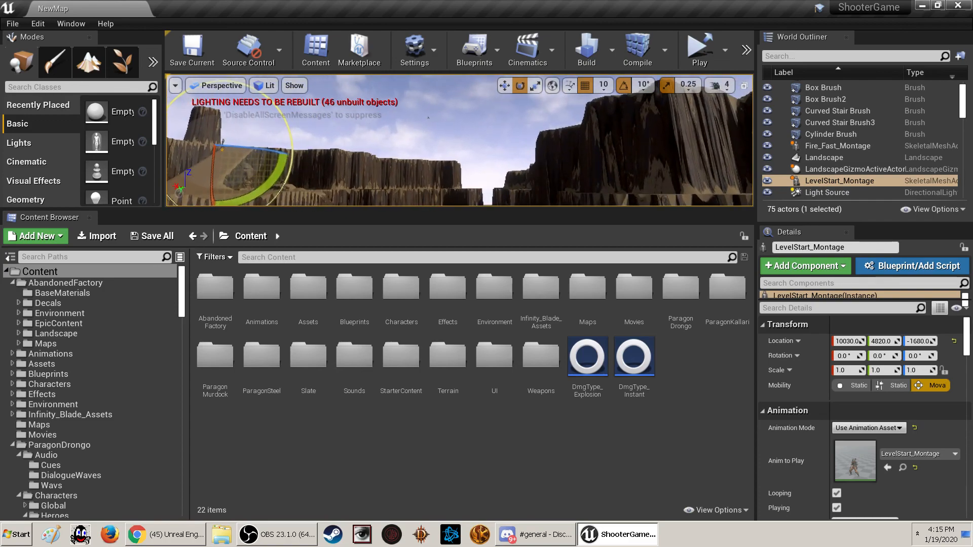
right_click_drag(428, 118, 315, 136)
key("w")
key("w")
key("w")
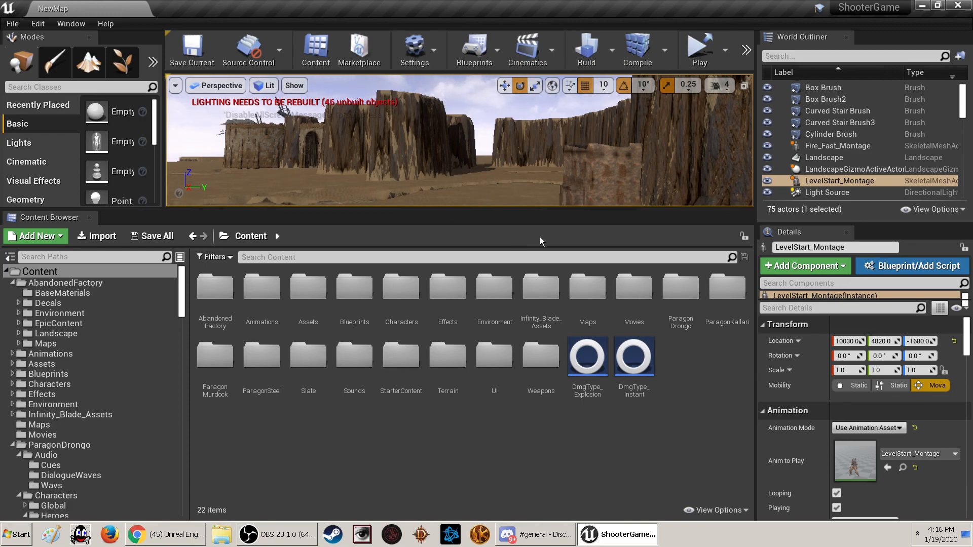
mouse_move(587, 175)
right_mouse_down()
mouse_move(405, 172)
mouse_move(407, 234)
mouse_move(409, 182)
mouse_move(446, 215)
mouse_move(499, 185)
mouse_move(458, 182)
mouse_move(423, 194)
mouse_move(395, 170)
mouse_move(593, 174)
right_mouse_up()
key("w")
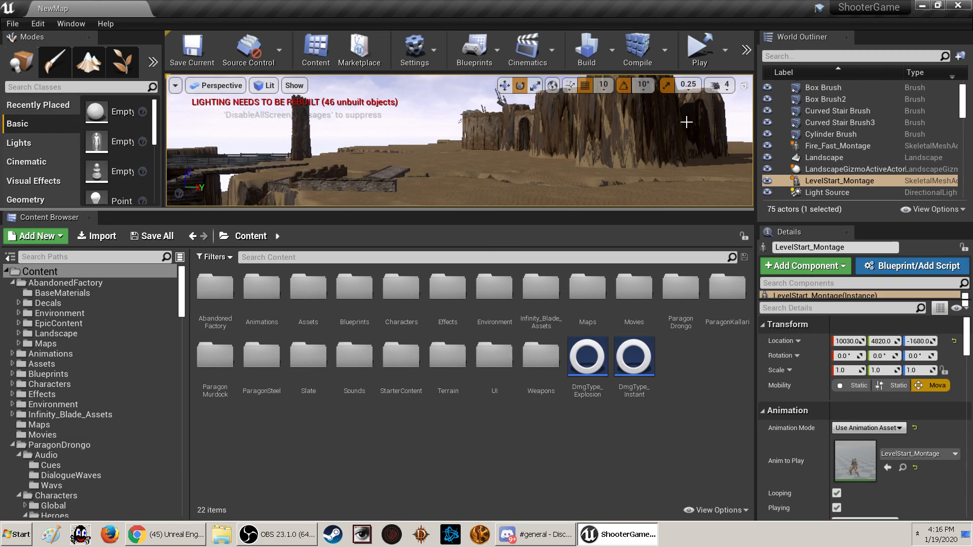